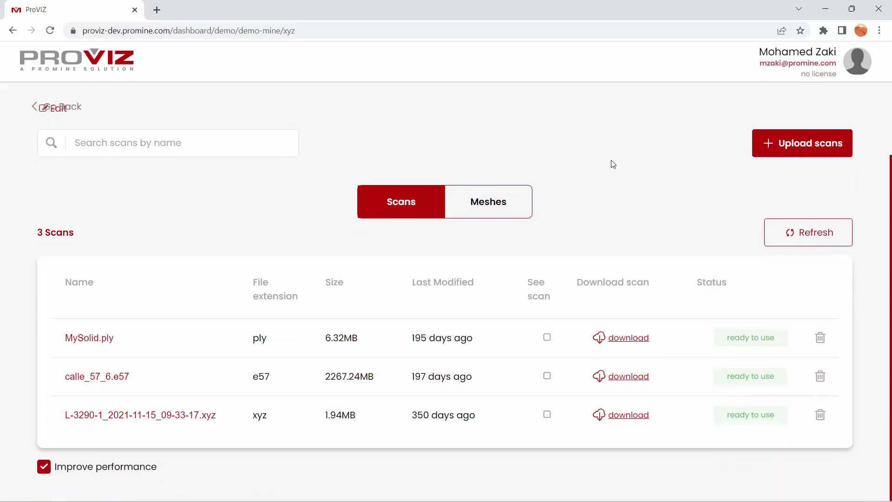
Scroll through the XYZ project's scan list to review the three scans
scroll(614, 164, "up", 2)
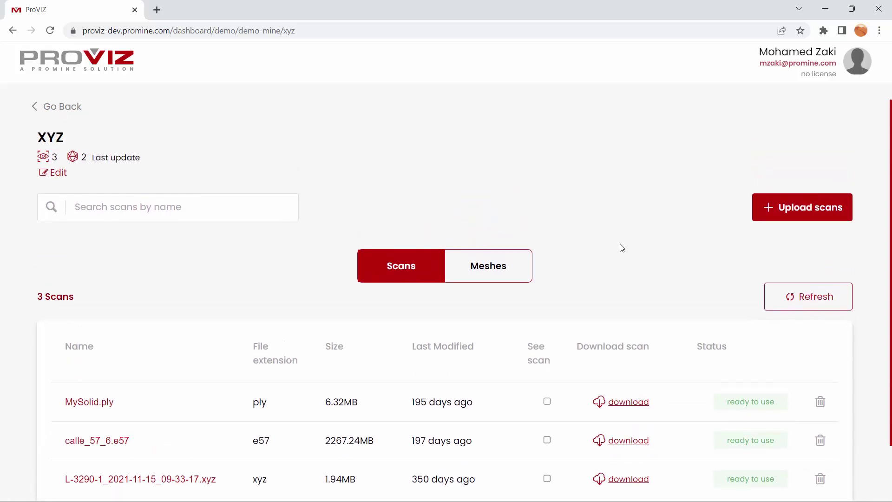
scroll(622, 247, "down", 2)
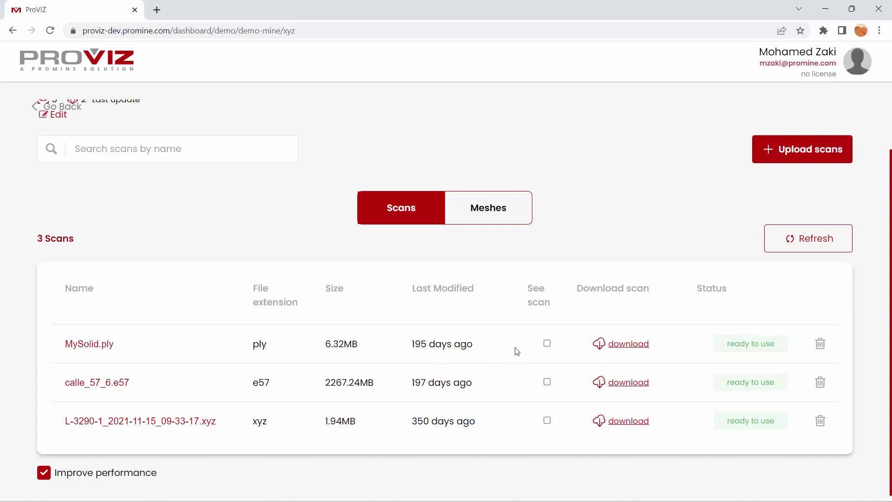
scroll(516, 350, "up", 2)
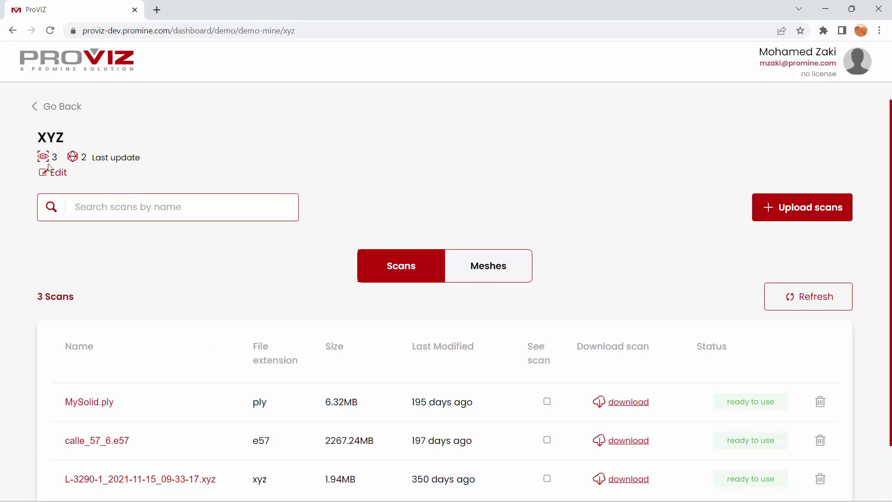
Check the Upload Scans page for accepted formats, then return to the XYZ scan list
left_click(786, 214)
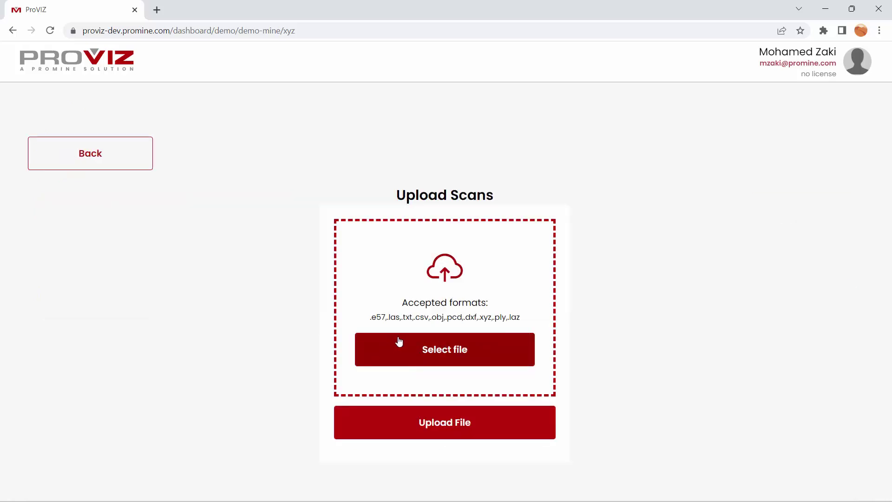
left_click(106, 160)
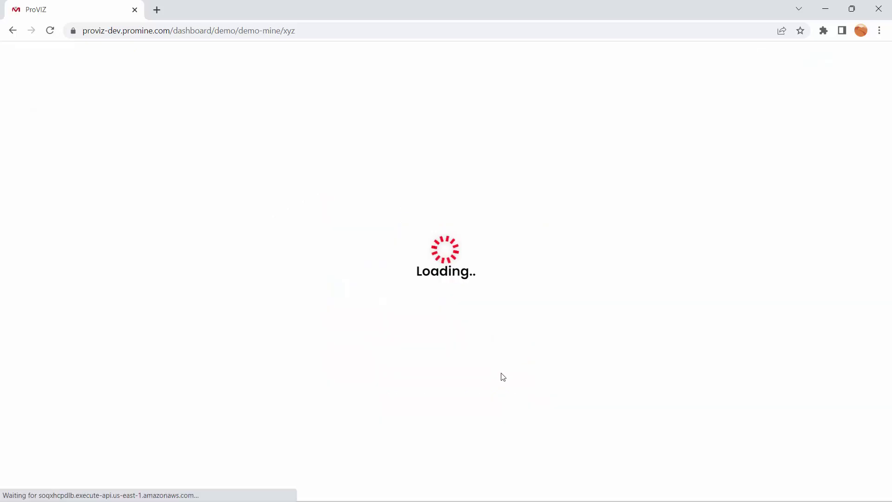
scroll(148, 415, "down", 1)
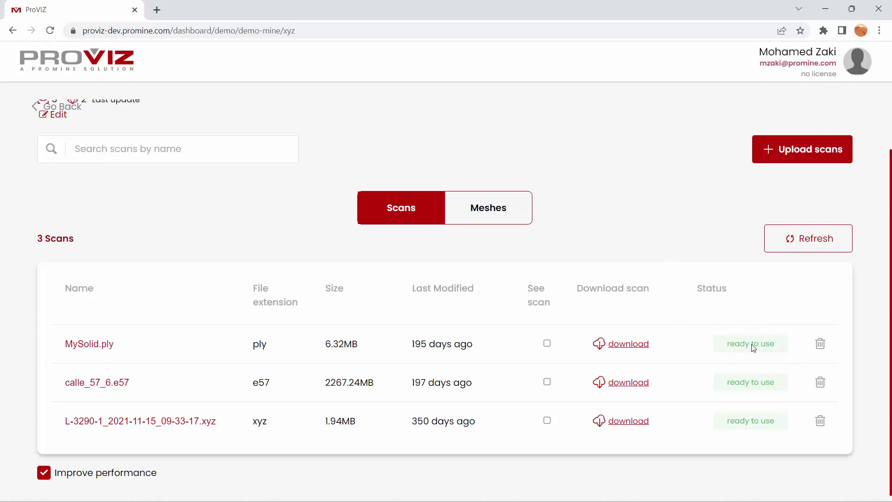
Show MySolid.ply in the 3D viewer, orbited to an oblique angle
left_click(547, 345)
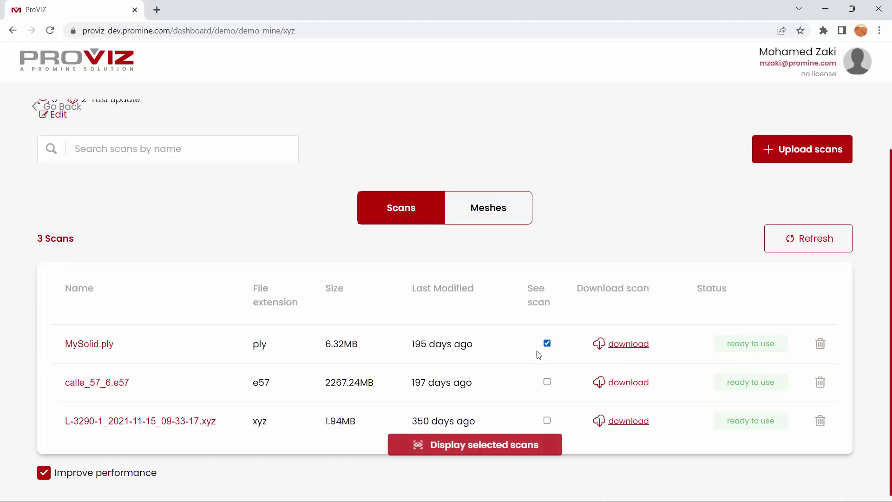
left_click(472, 456)
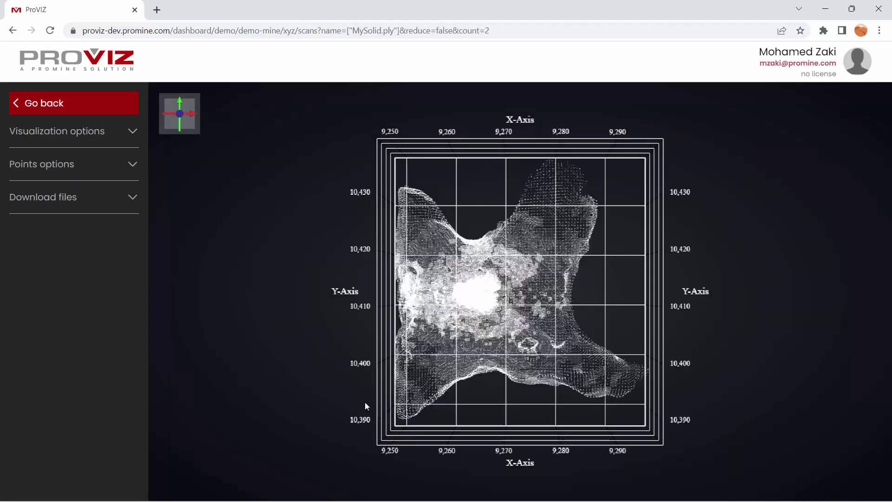
left_click_drag(513, 356, 470, 300)
scroll(470, 297, "up", 3)
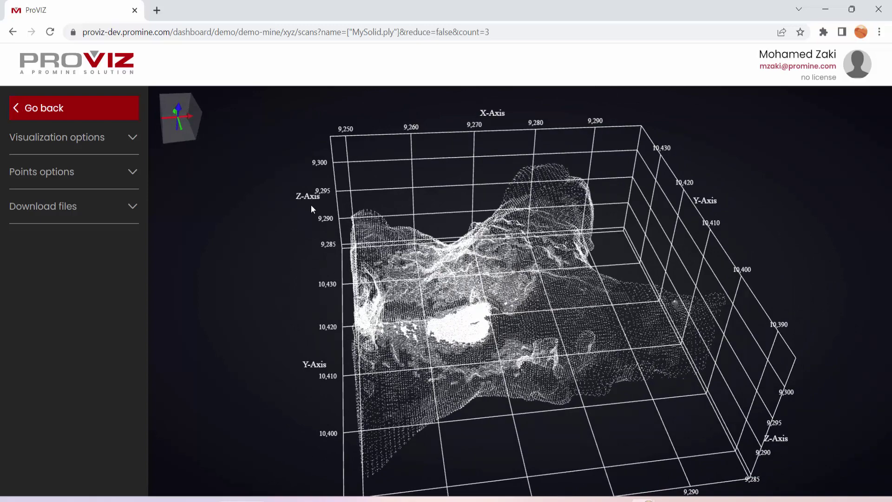
left_click_drag(559, 385, 568, 339)
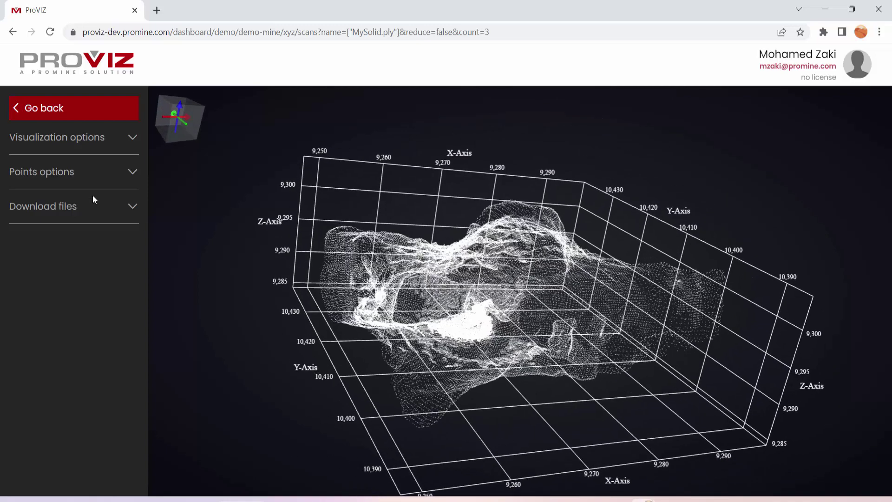
Colour the MySolid.ply point cloud by the Z attribute on the rainbow scale
left_click(85, 141)
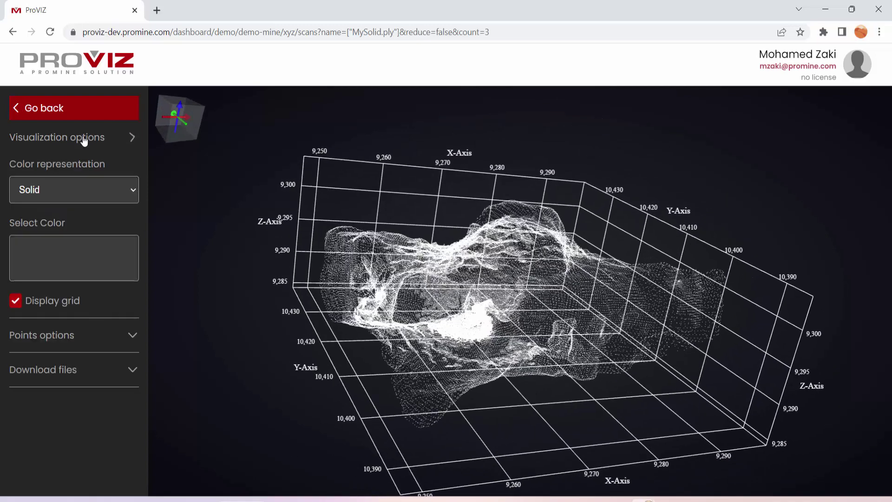
left_click(68, 196)
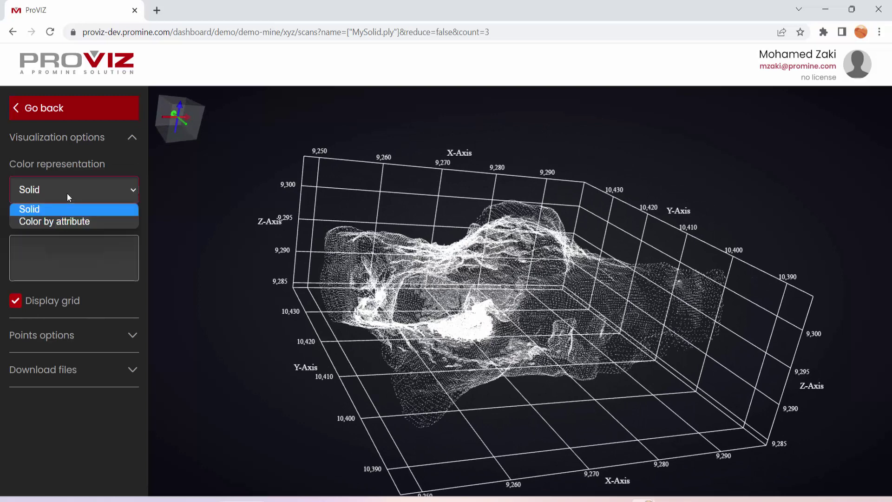
left_click(73, 223)
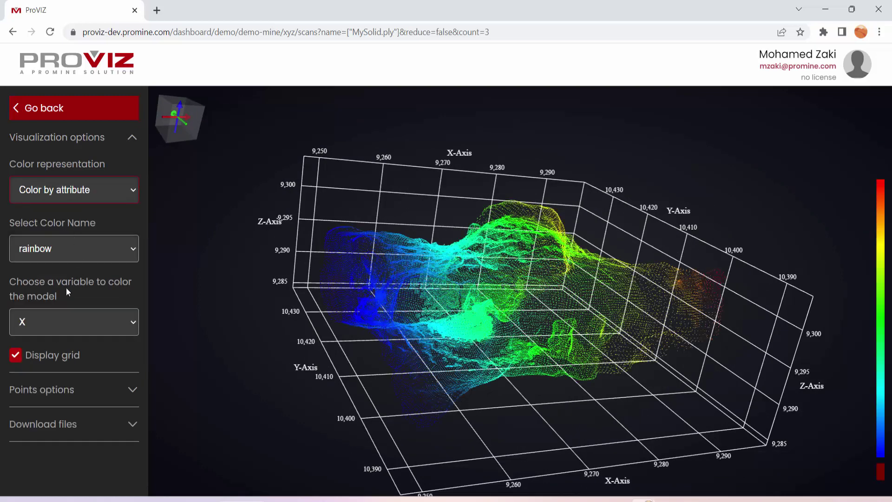
left_click(37, 320)
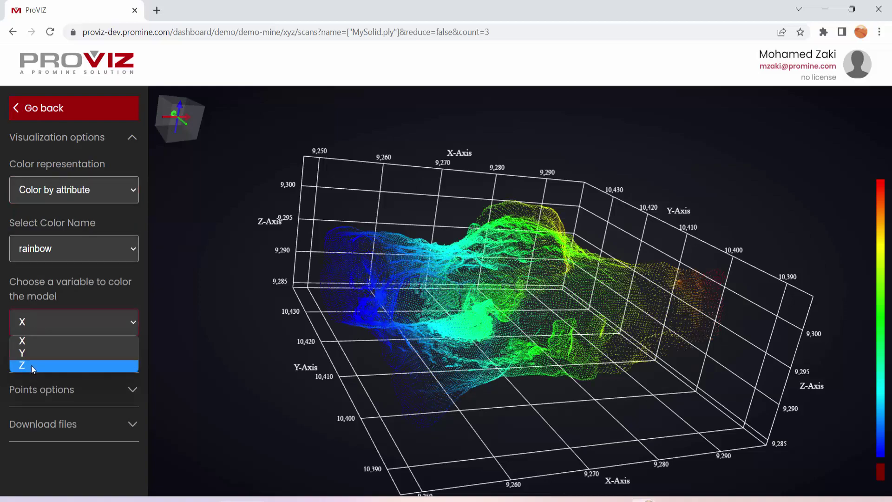
left_click(31, 365)
left_click_drag(469, 422, 584, 368)
left_click_drag(665, 392, 418, 353)
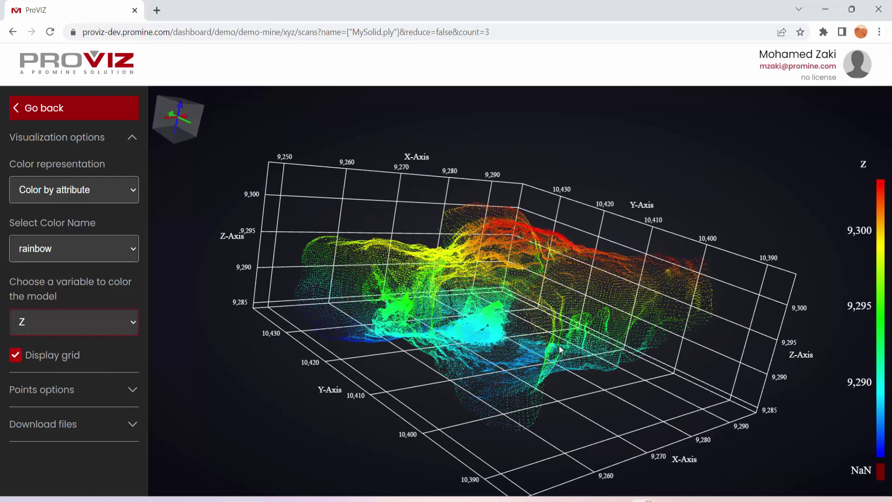
Turn on the Close solid, Downsampling solid? and CAD Compatible options
left_click(90, 428)
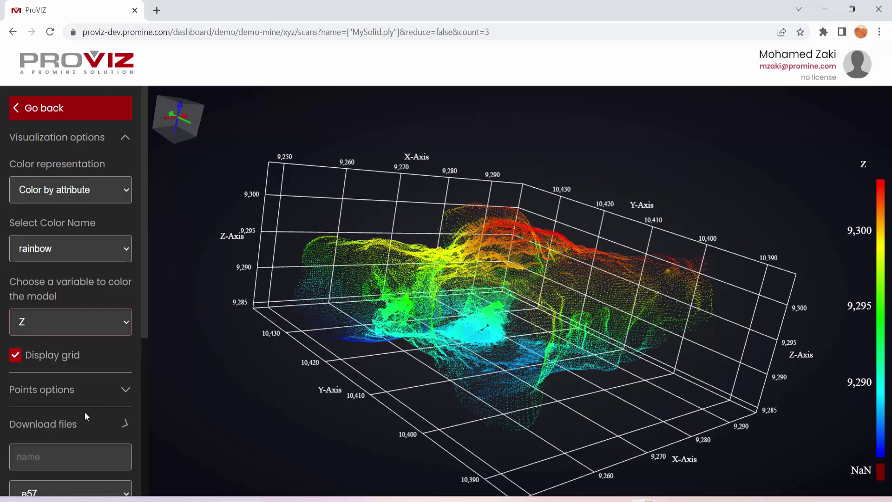
scroll(68, 397, "down", 5)
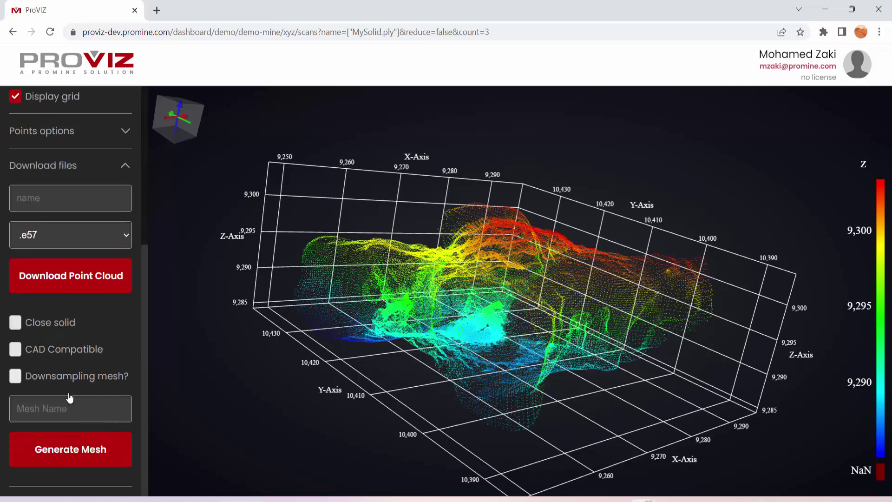
left_click(15, 322)
left_click(15, 375)
left_click(16, 349)
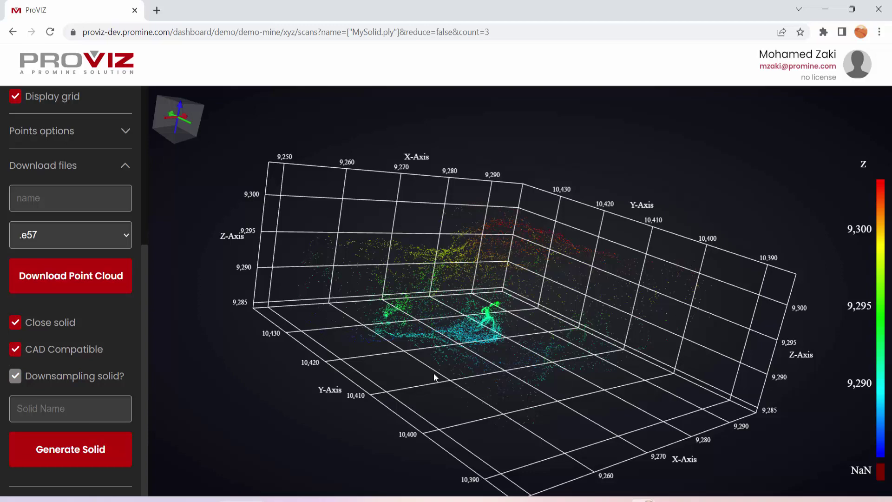
left_click_drag(592, 325, 579, 360)
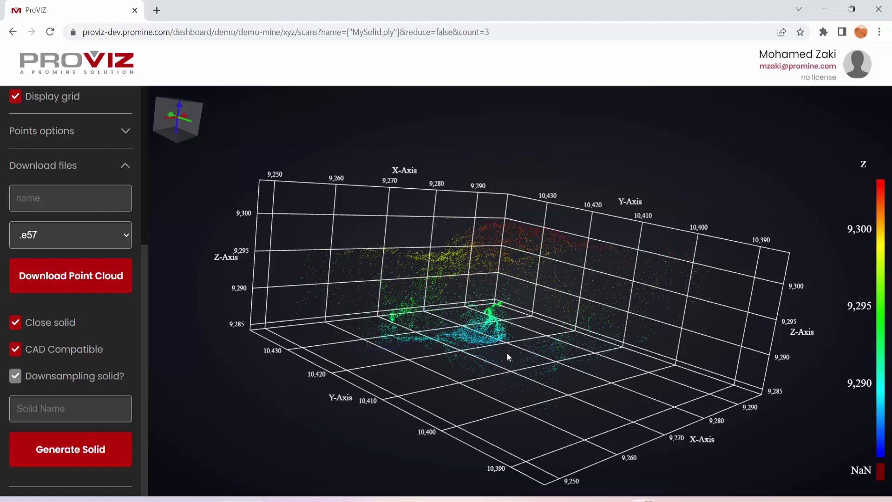
left_click_drag(525, 344, 539, 356)
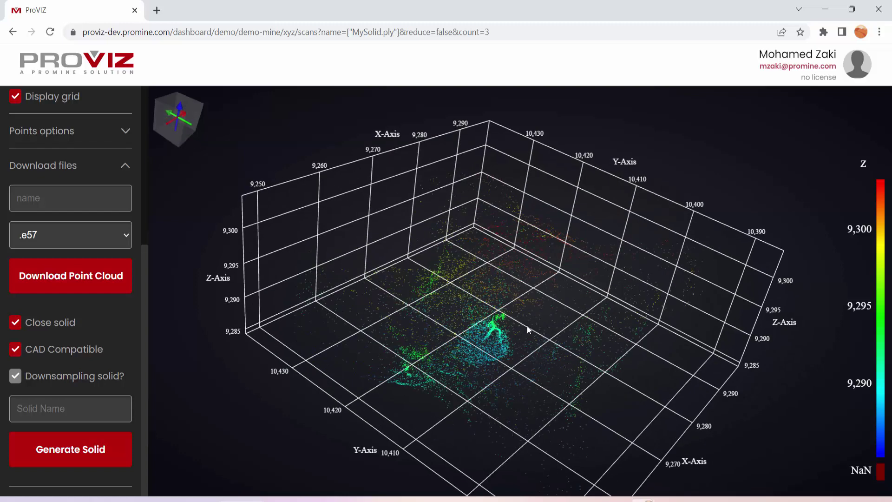
Name the solid 'Orebody' and generate it
scroll(527, 325, "down", 3)
left_click(44, 412)
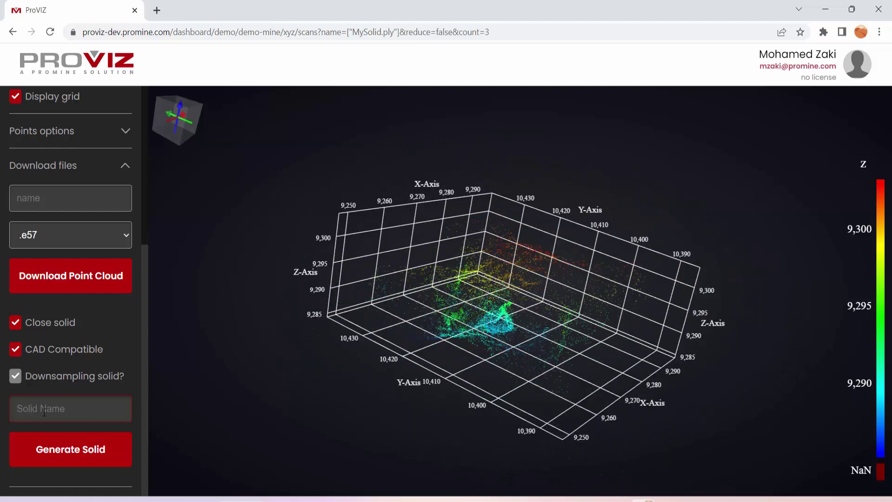
type("Orebody")
left_click(90, 453)
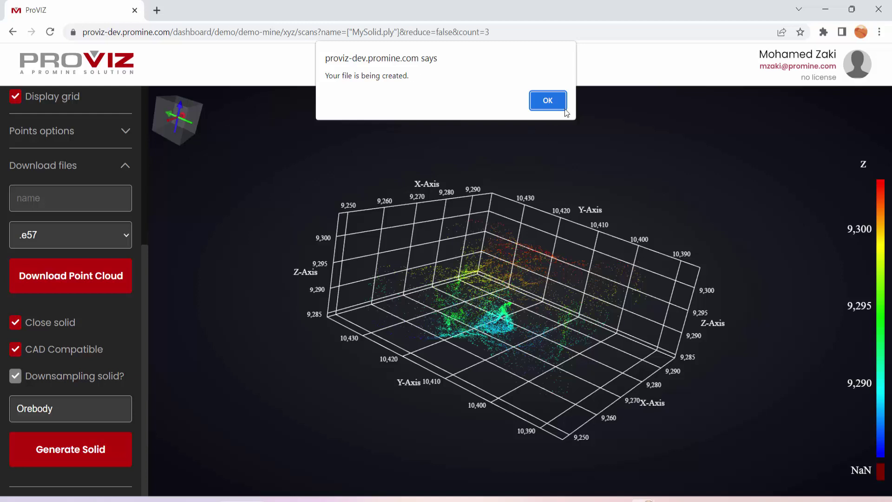
Return to the XYZ Meshes list, refresh until Orebody.ply is ready, and tick it
left_click(548, 100)
scroll(121, 157, "up", 5)
scroll(51, 120, "down", 3)
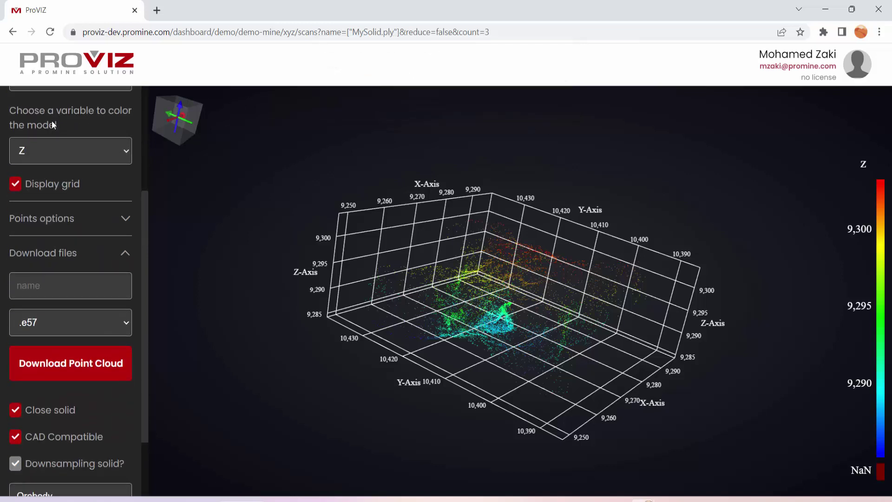
scroll(52, 121, "up", 3)
left_click(47, 114)
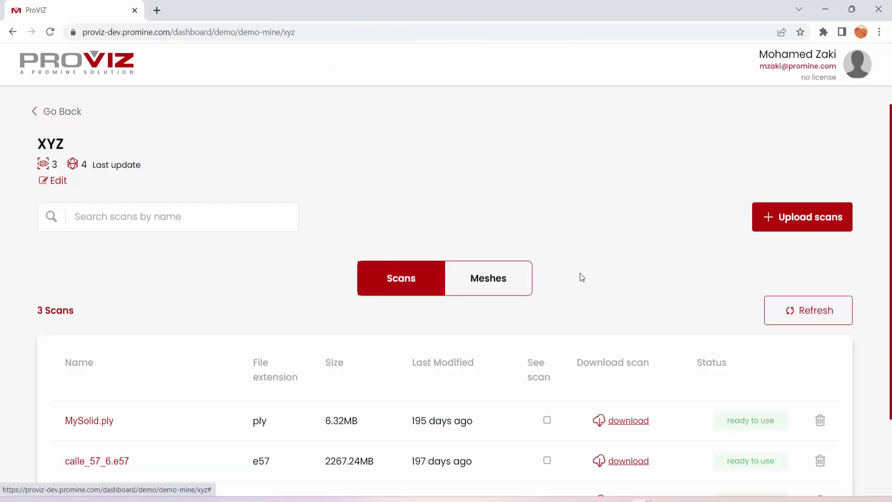
left_click(502, 283)
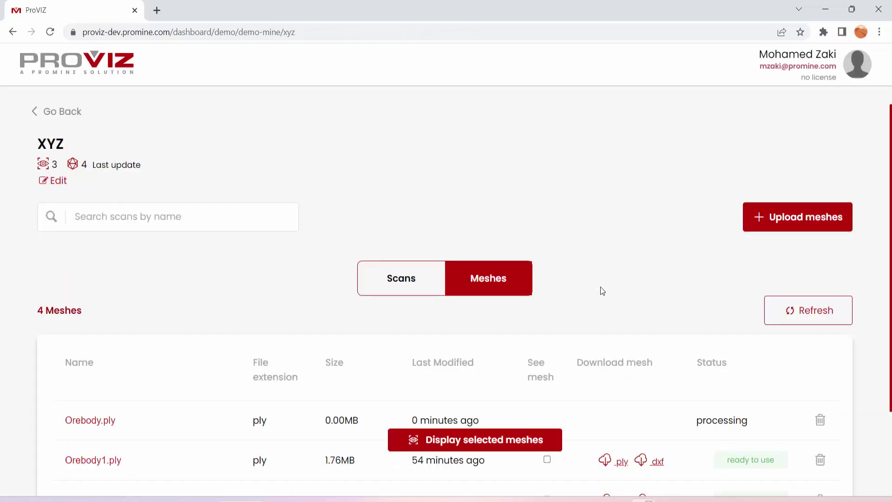
scroll(600, 287, "down", 1)
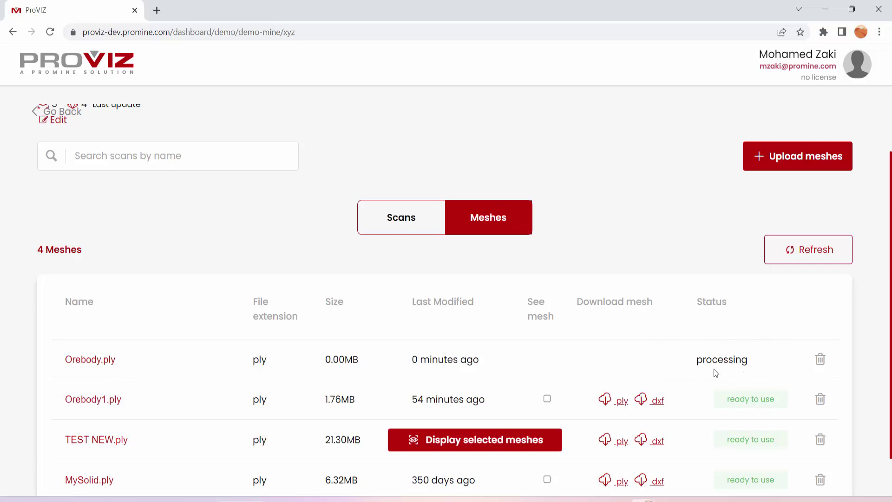
left_click(793, 255)
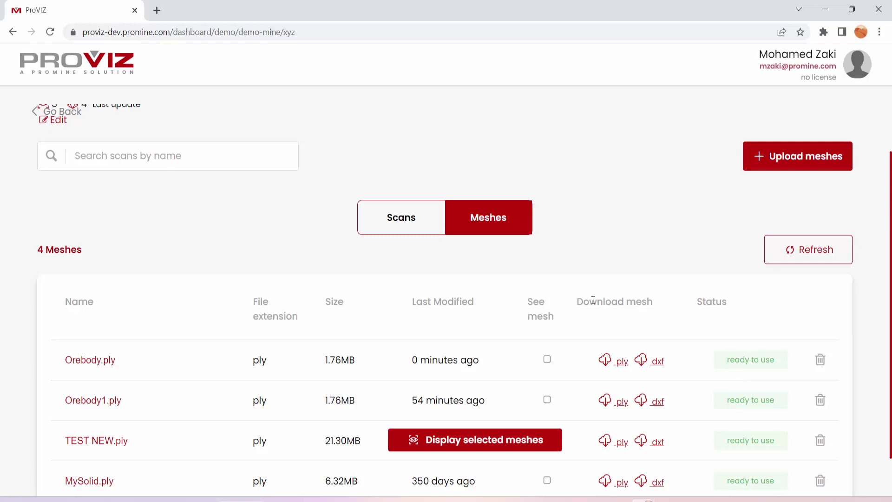
left_click(547, 360)
Show the Orebody mesh in the 3-D viewer with Wireframe representation
left_click(556, 444)
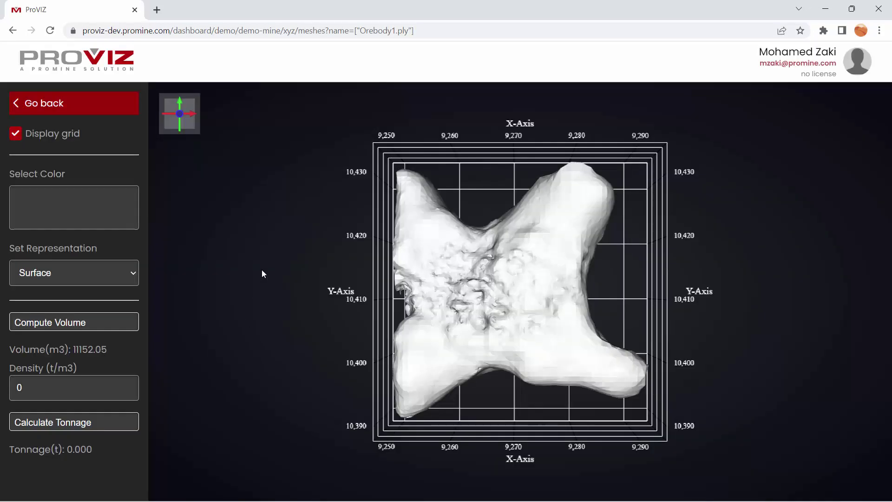
left_click_drag(262, 269, 620, 329)
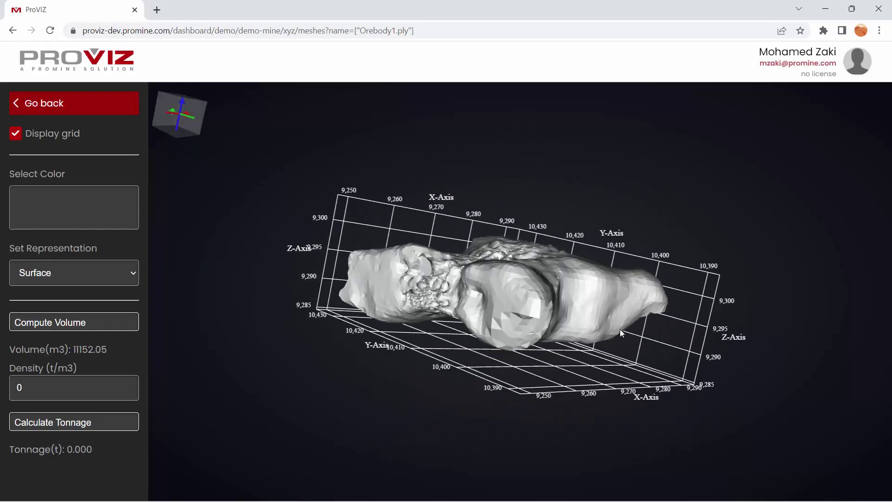
scroll(640, 327, "up", 5)
scroll(543, 316, "down", 2)
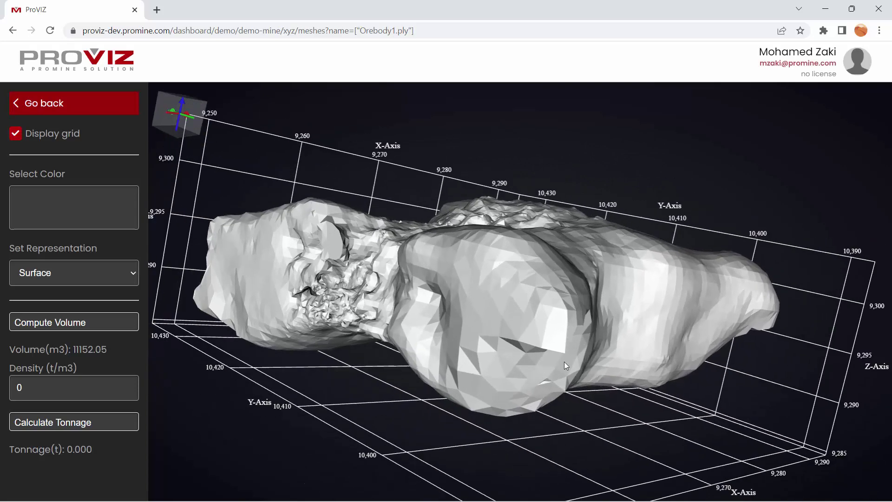
left_click_drag(564, 361, 99, 266)
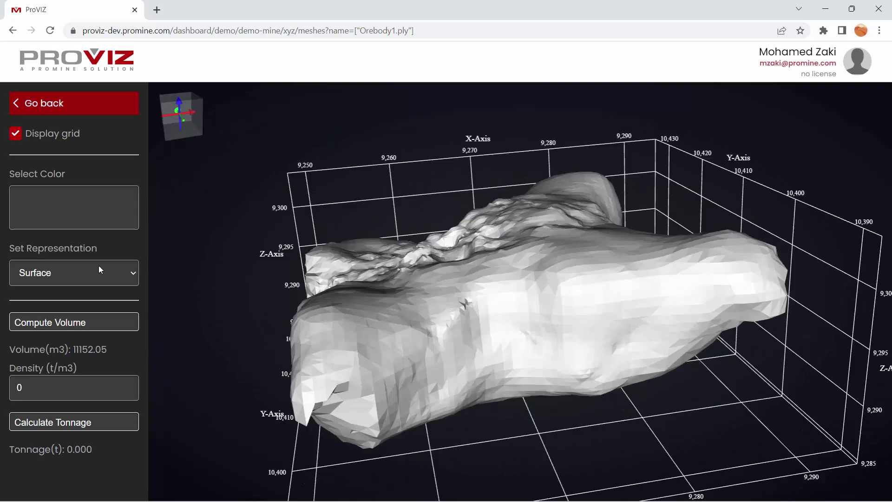
left_click(52, 276)
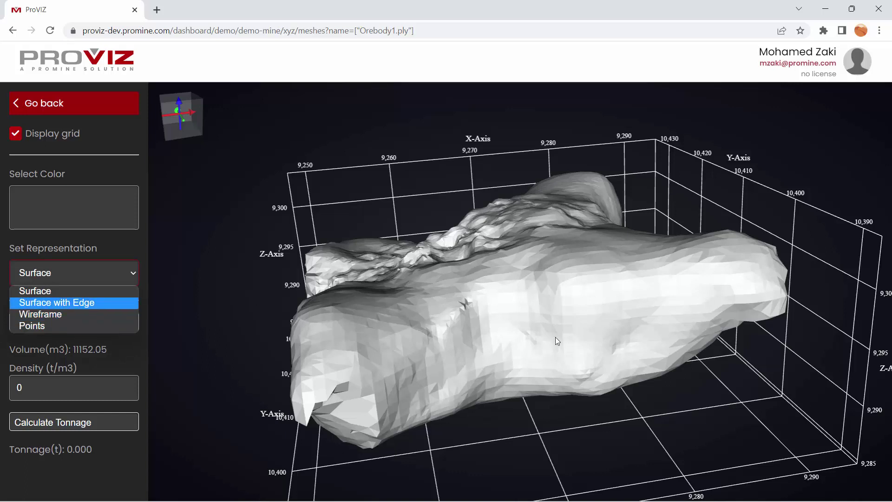
left_click(40, 315)
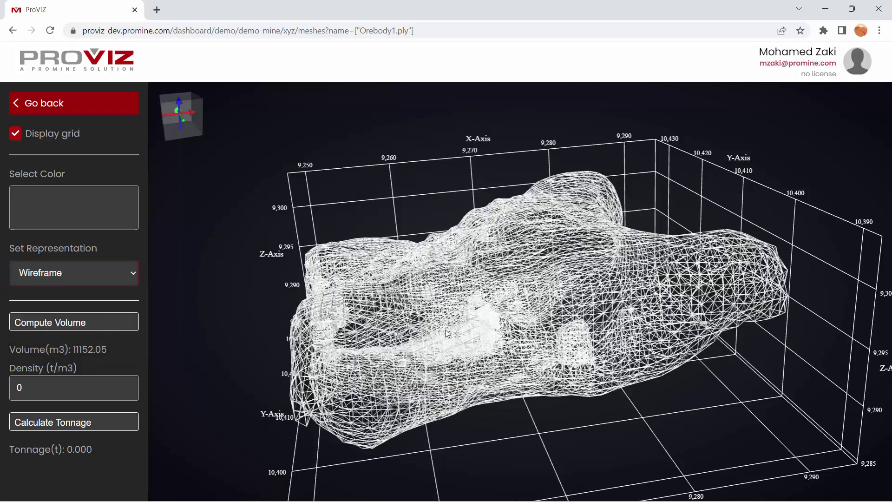
Draw the orebody as Surface with Edge and calculate tonnage at density 2 t/m3 (22304.100 t)
left_click_drag(448, 334, 587, 367)
left_click(47, 275)
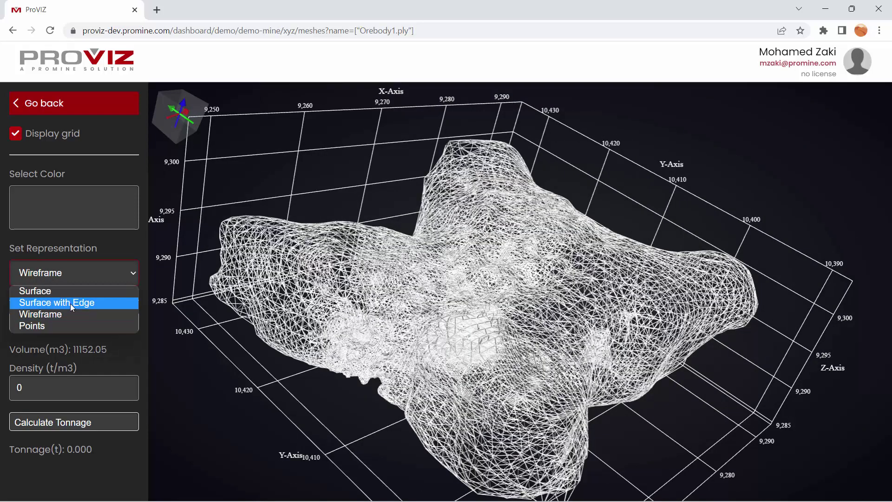
left_click(71, 303)
left_click_drag(542, 364, 576, 403)
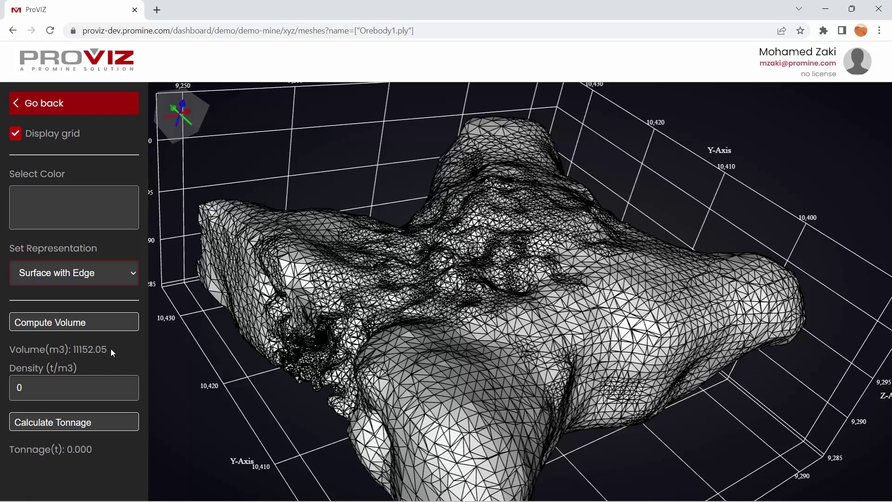
double_click(19, 387)
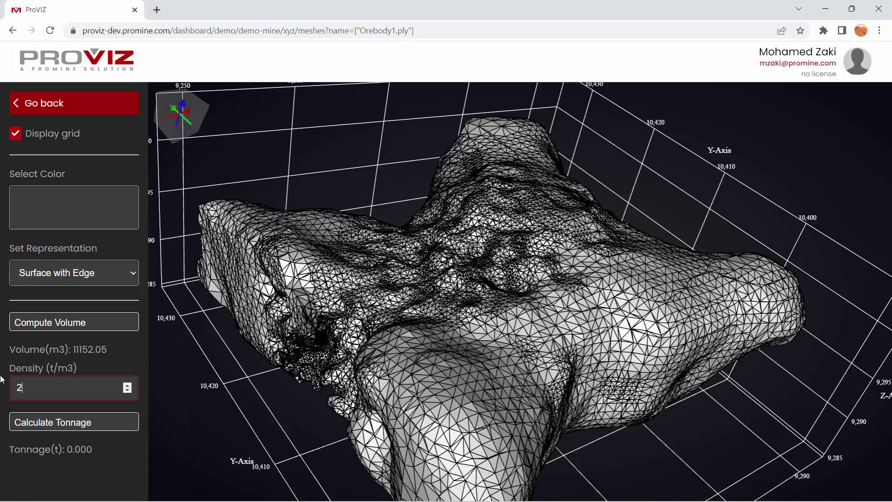
left_click(80, 424)
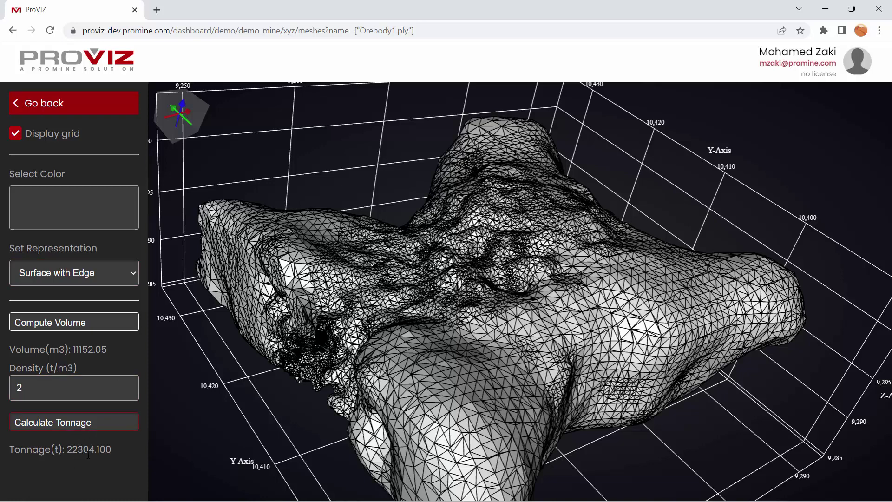
Download Orebody1.ply as a PLY file from the XYZ project's Meshes list
left_click(40, 104)
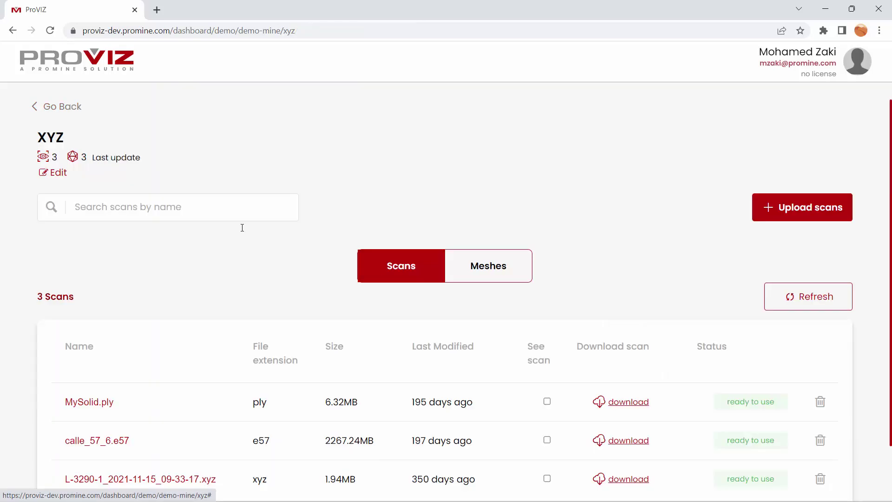
scroll(549, 371, "down", 2)
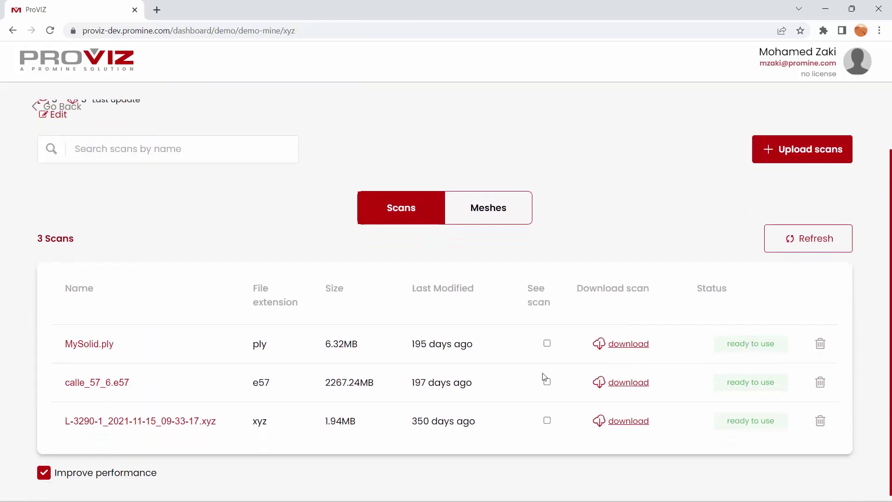
left_click(502, 209)
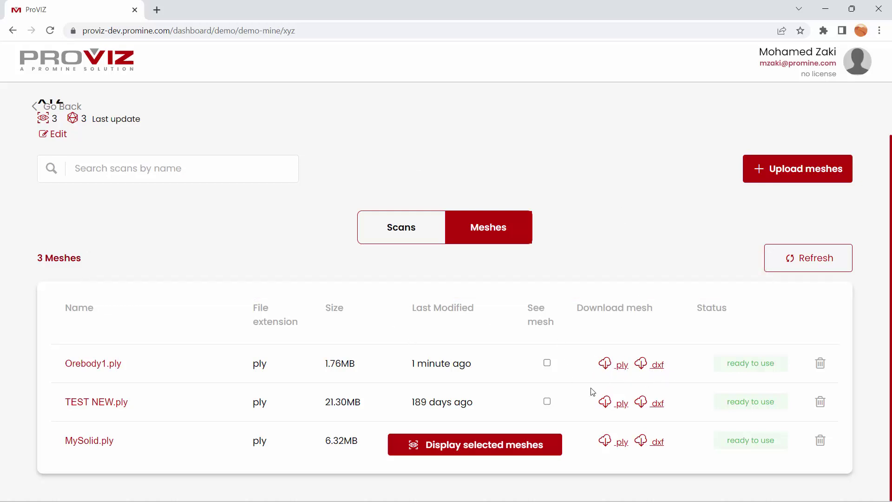
left_click(621, 366)
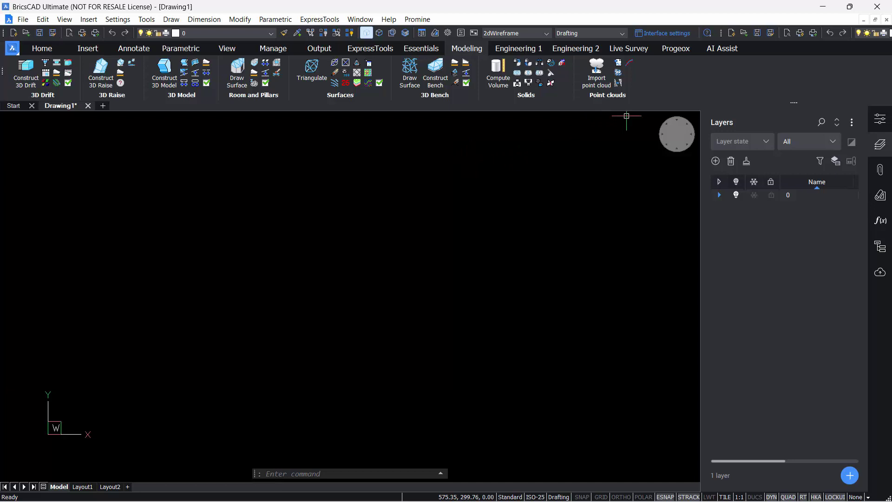
Import Orebody1.ply from Downloads into Drawing1 with Import PLY
left_click(619, 65)
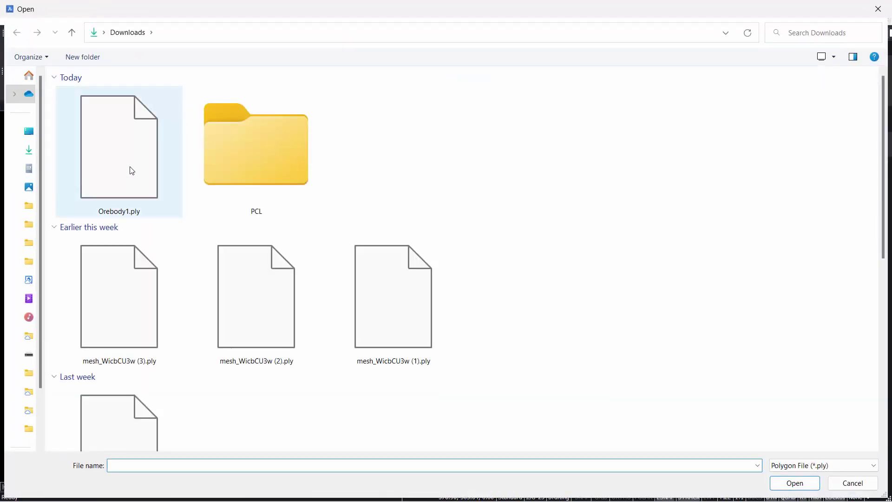
double_click(129, 191)
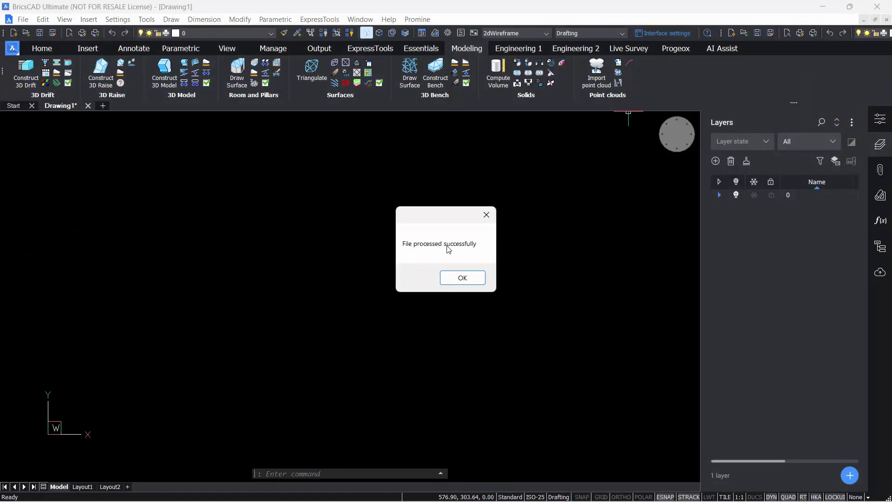
left_click(468, 280)
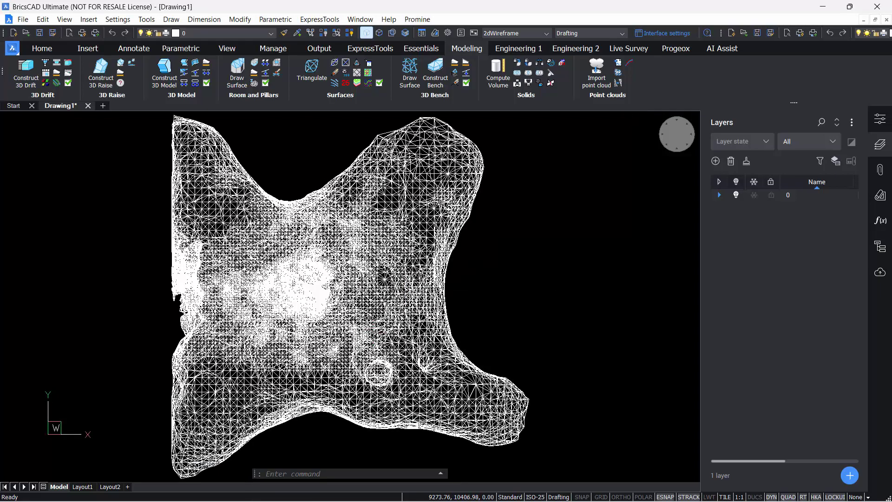
Compute the orebody mesh volume at density 2, giving 11152.0 m3 and 22304.1 tonnes
middle_click_drag(406, 292, 493, 264, "shift")
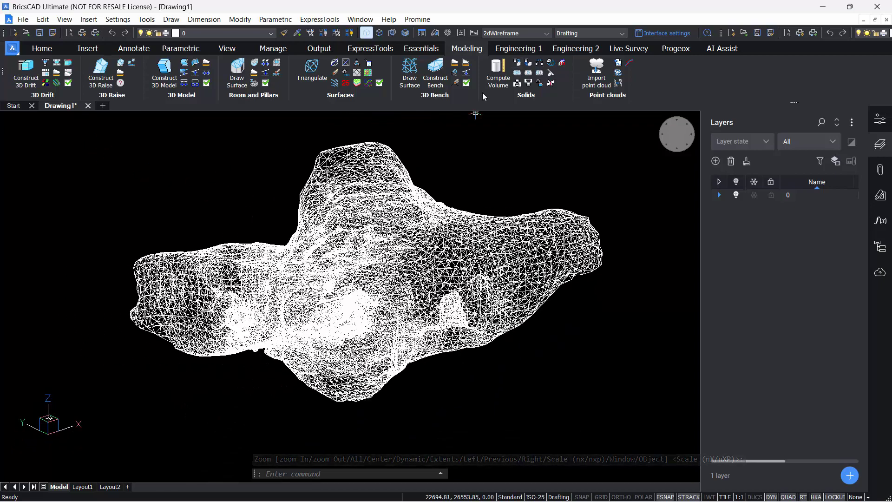
left_click(498, 71)
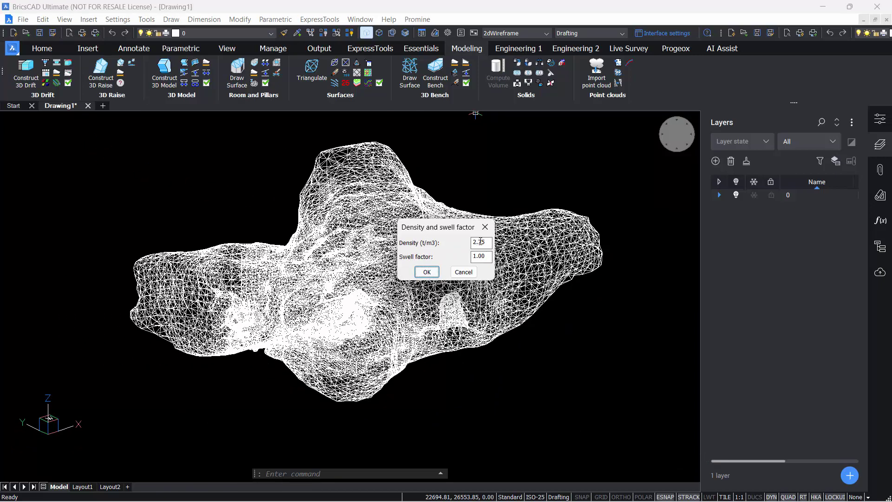
double_click(479, 246)
type("2")
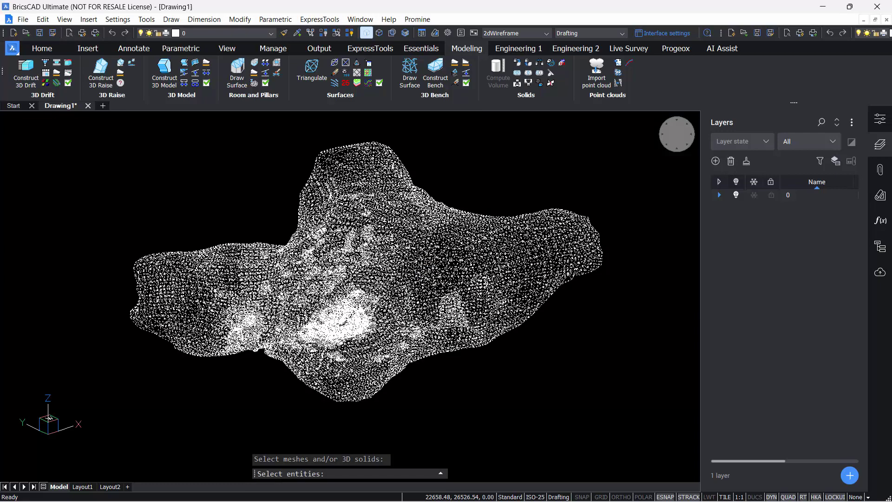
left_click(363, 269)
key("Return")
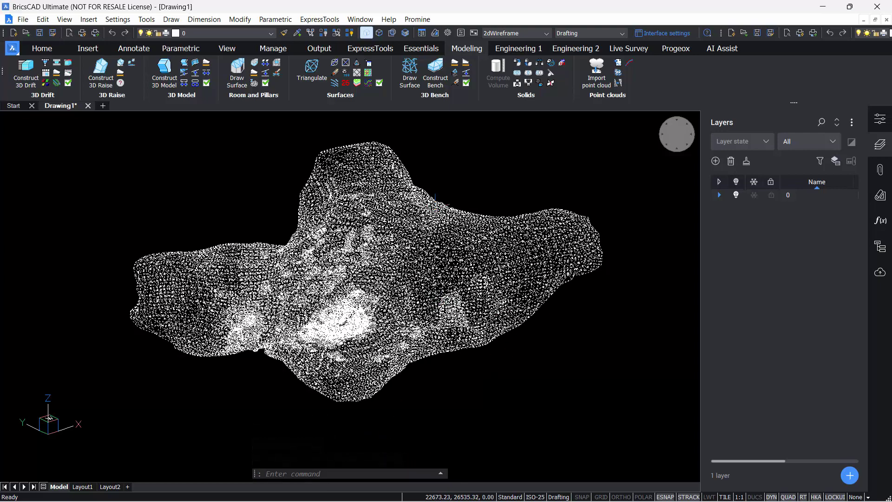
middle_click_drag(353, 270, 446, 356)
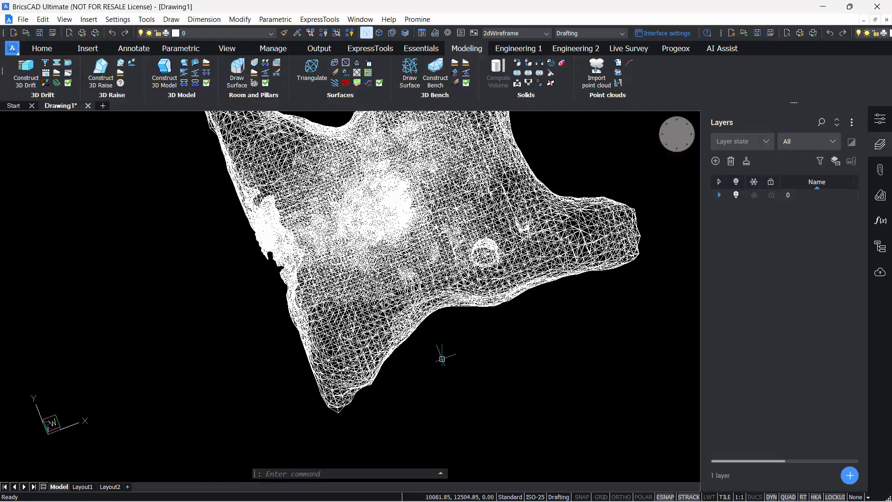
Switch Drawing2 to a top-down view and select the mesh to check its layer
left_click(670, 152)
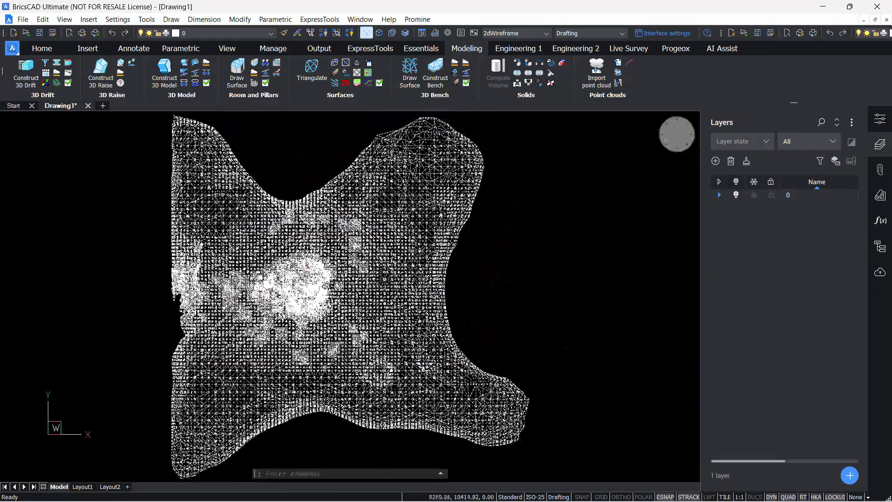
left_click(388, 271)
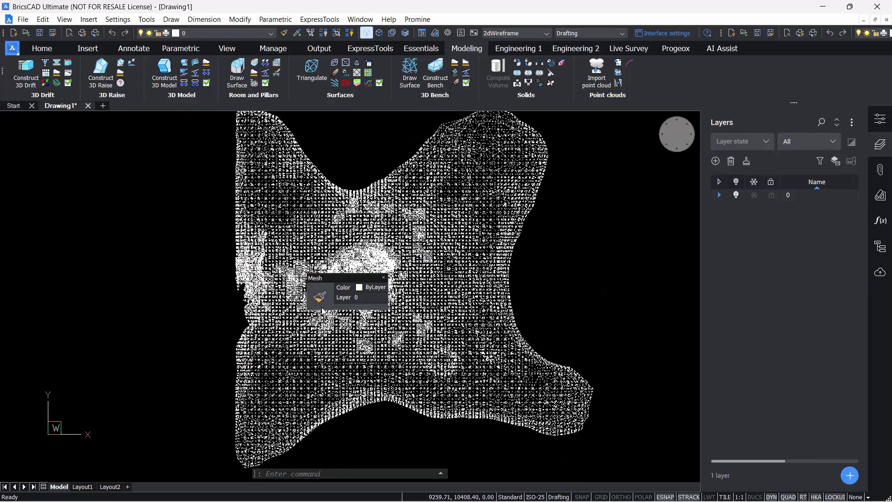
key("Escape")
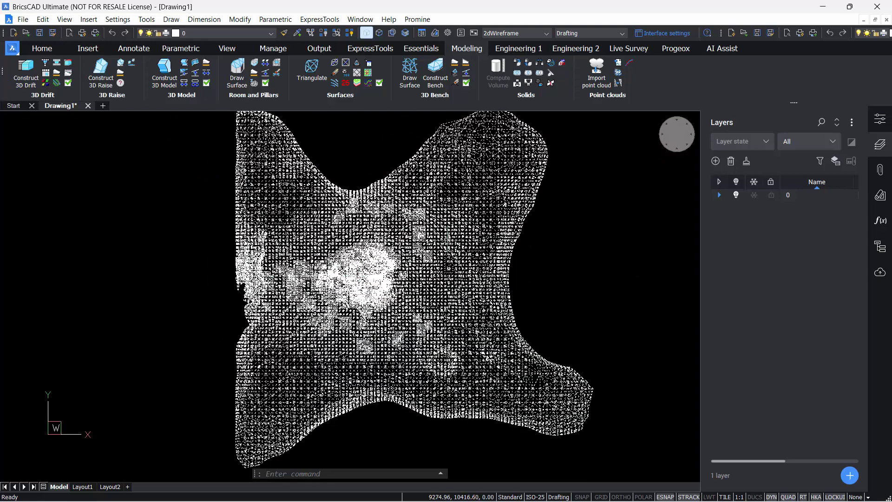
Zoom and orbit the view toward the mesh's upper-left edge
mouse_move(457, 219)
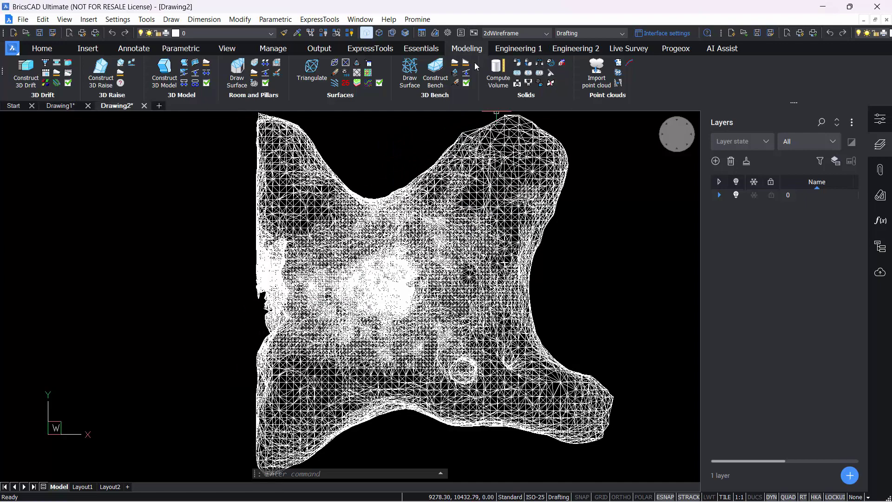
scroll(607, 251, "down", 2)
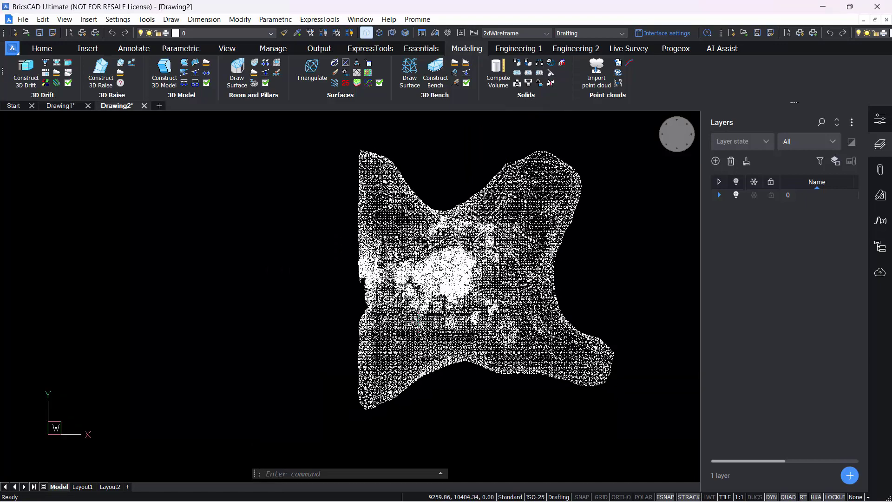
scroll(367, 150, "up", 4)
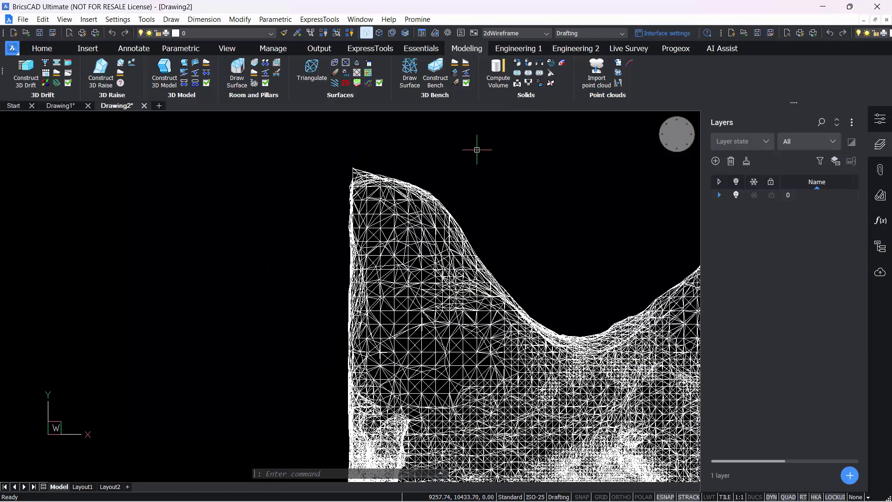
mouse_move(568, 311)
middle_mouse_down("shift")
mouse_move(593, 330)
mouse_move(527, 238)
middle_mouse_up("shift")
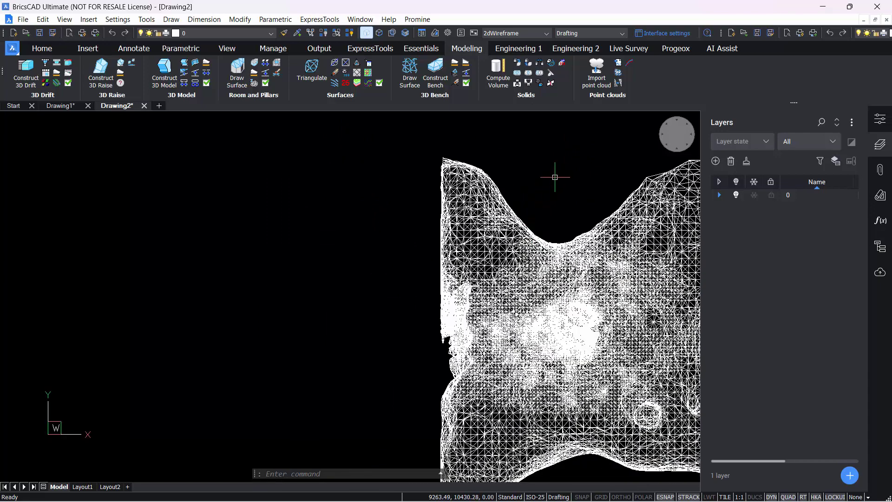
scroll(442, 169, "up", 3)
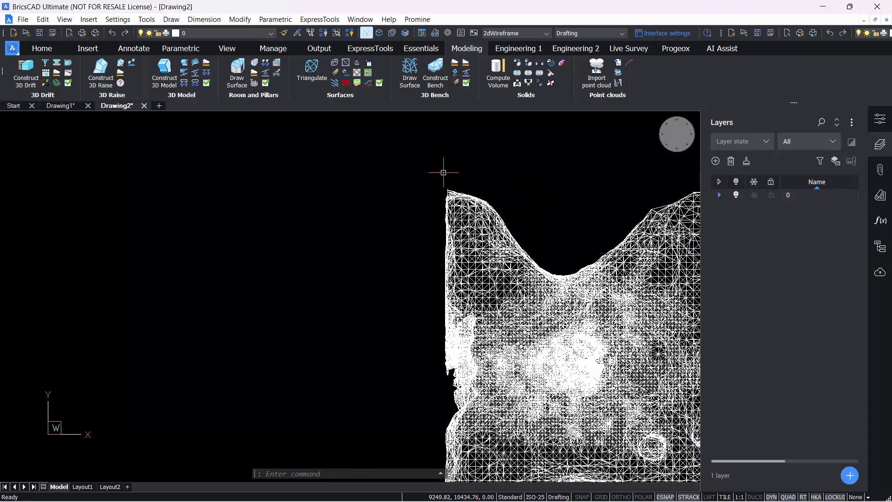
middle_click_drag(451, 195, 449, 311, "shift")
Start a polyline above the mesh's top-left corner with ORTHO turned on
type("pl")
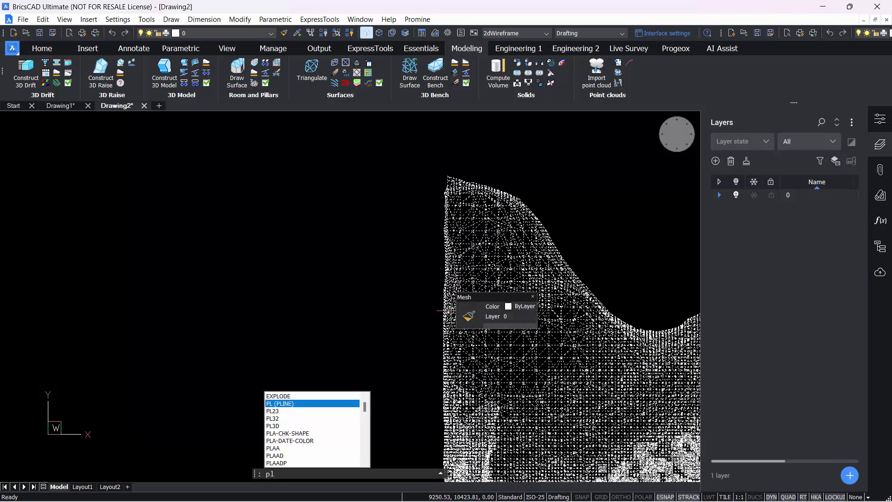
key("Return")
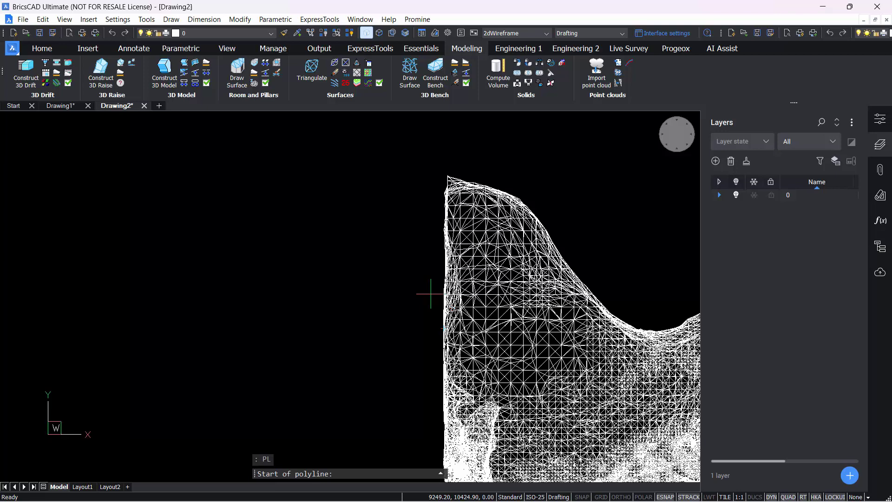
middle_click_drag(426, 295, 439, 363, "shift")
scroll(438, 432, "up", 5)
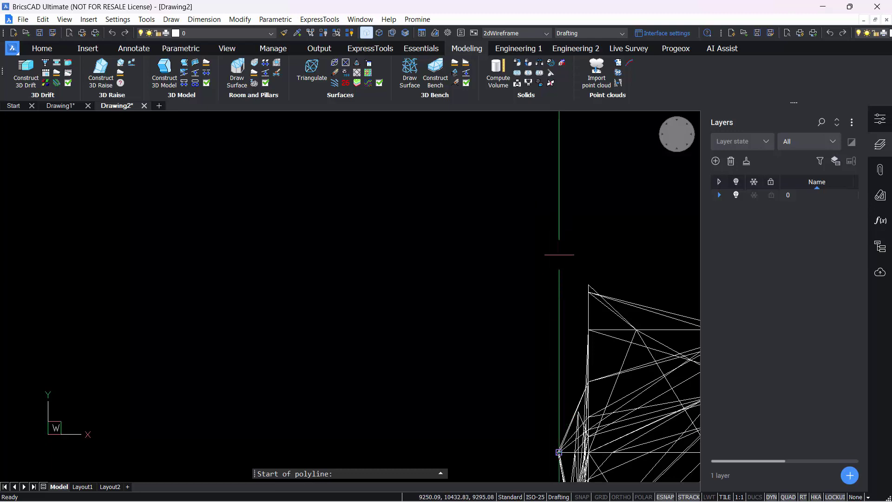
left_click(559, 129)
scroll(592, 234, "down", 5)
middle_click_drag(592, 234, 305, 260)
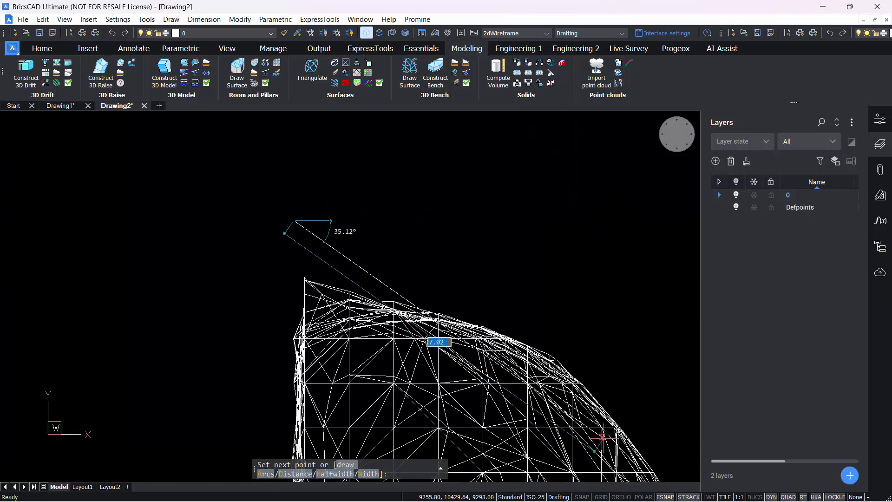
left_click(623, 497)
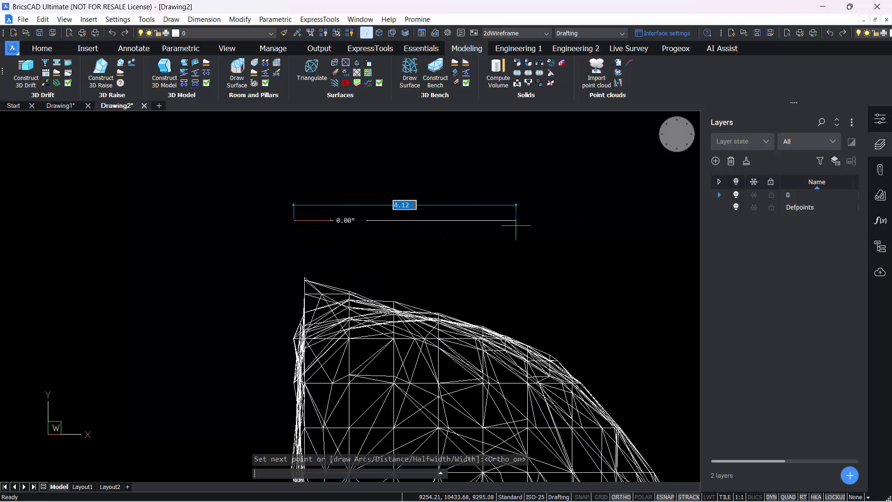
Draw the remaining corners down past the mesh and close the polyline with C
left_click(510, 228)
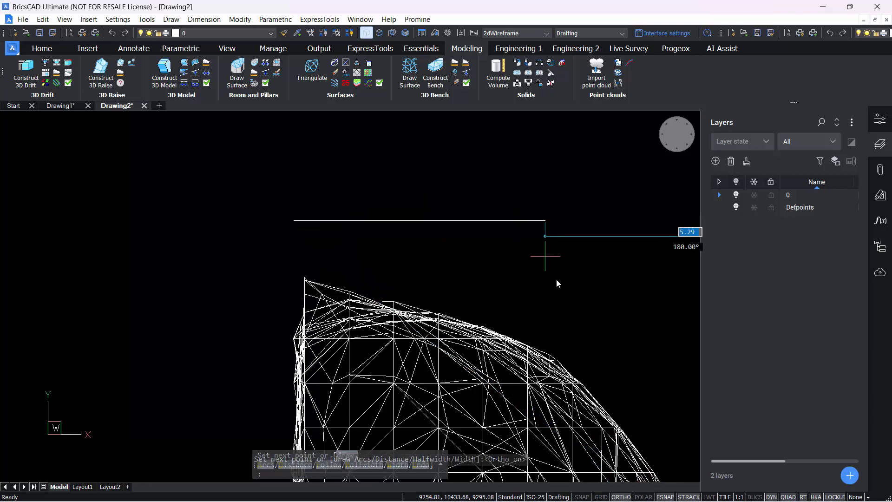
scroll(543, 255, "down", 3)
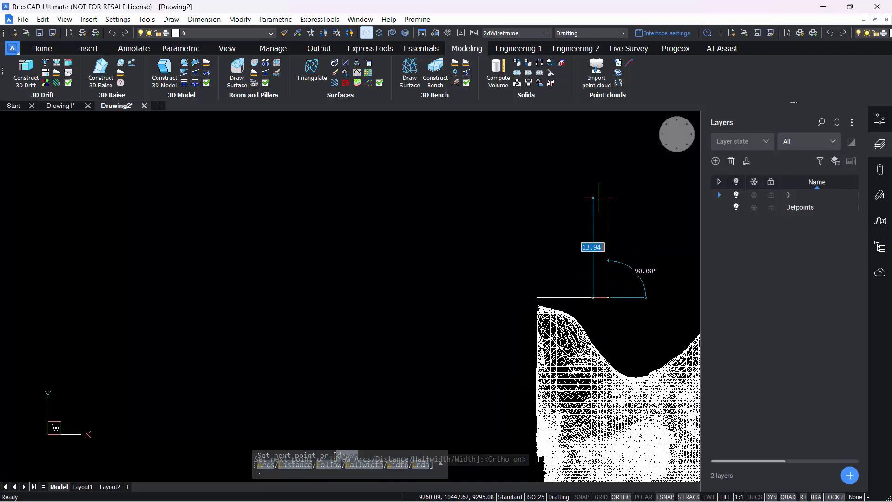
middle_click_drag(590, 352, 527, 129)
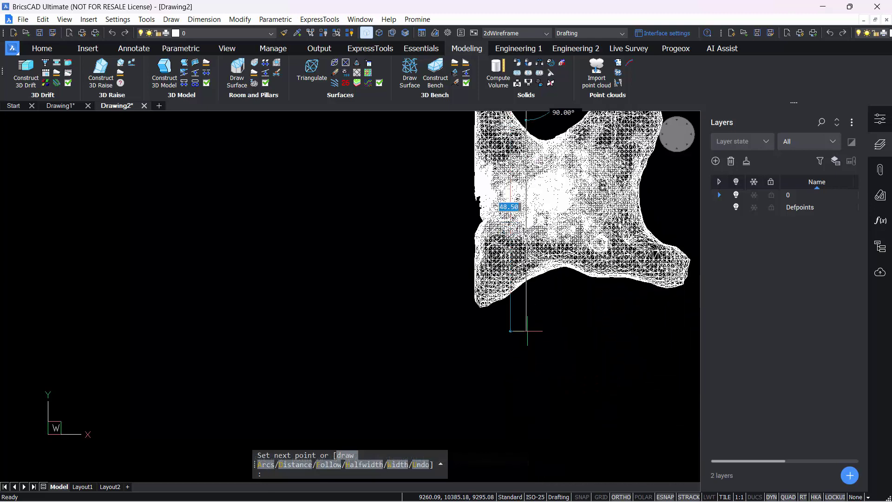
left_click(526, 346)
left_click(412, 325)
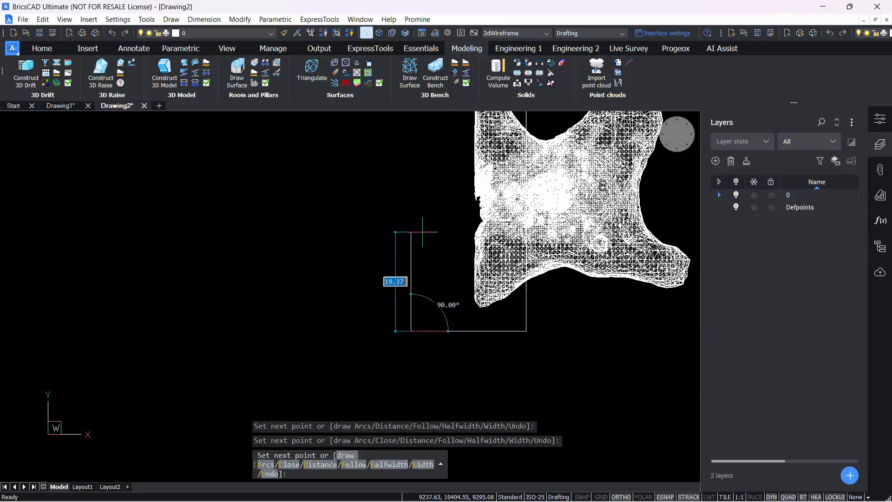
middle_click_drag(418, 214, 423, 360)
type("c")
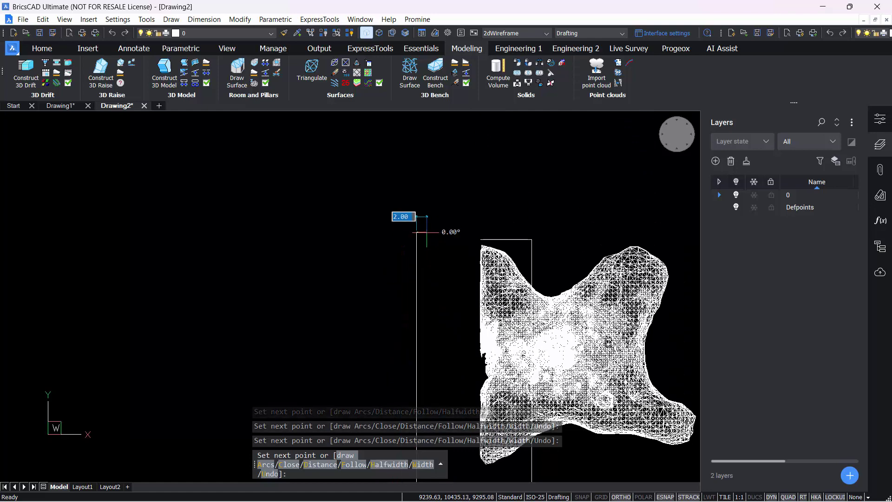
key("Return")
Select the closed outline and inspect its top vertex, leaving it in place
mouse_move(506, 260)
middle_mouse_down()
mouse_move(446, 195)
mouse_move(495, 204)
mouse_move(491, 194)
middle_mouse_up()
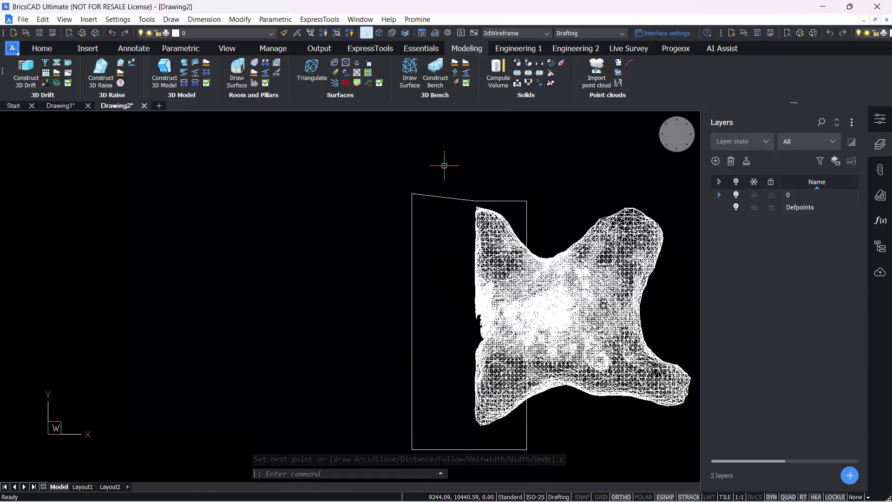
left_click(458, 197)
scroll(477, 201, "up", 5)
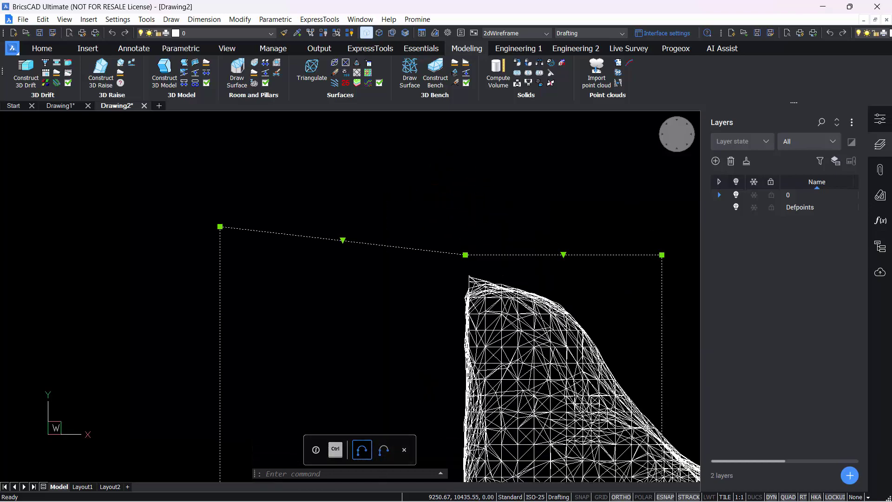
left_click(466, 253)
key("Escape")
scroll(465, 210, "down", 5)
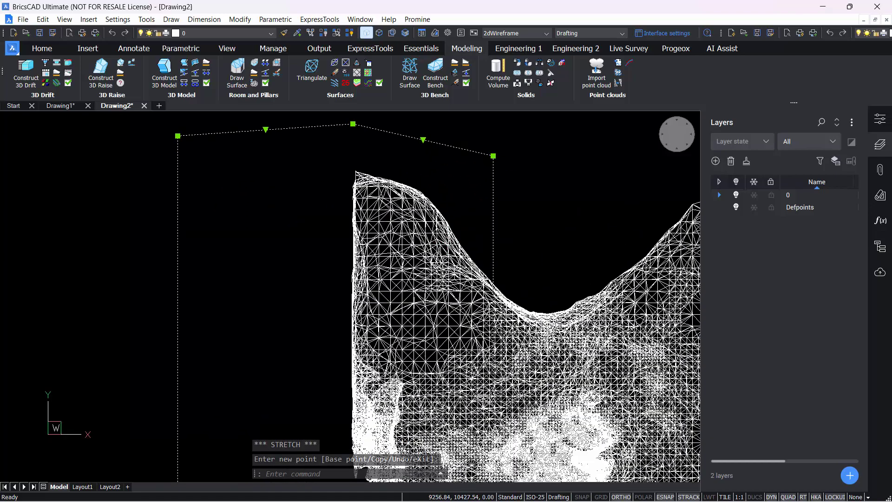
key("Escape")
middle_click_drag(364, 319, 372, 275)
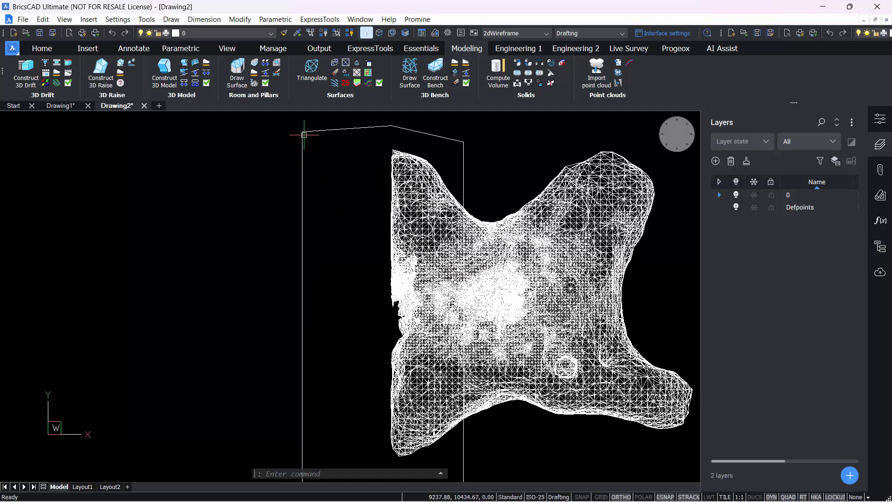
scroll(468, 153, "down", 3)
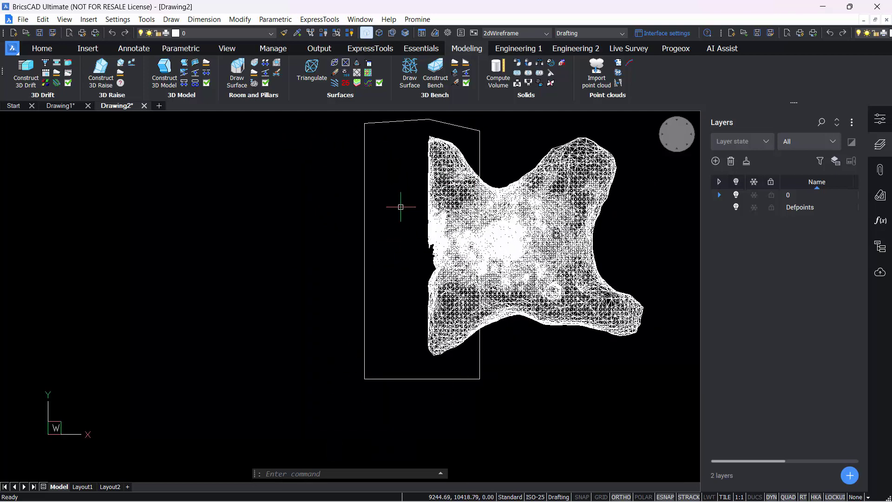
middle_click_drag(426, 212, 432, 225)
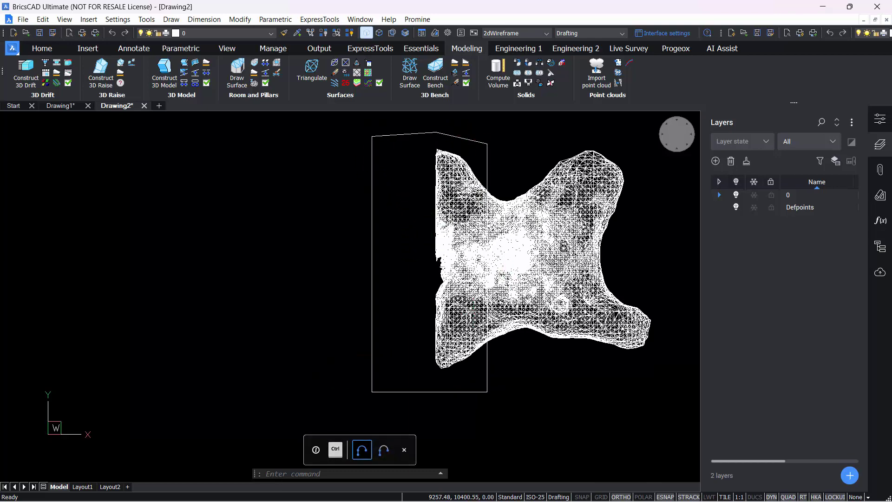
middle_click_drag(491, 382, 420, 378)
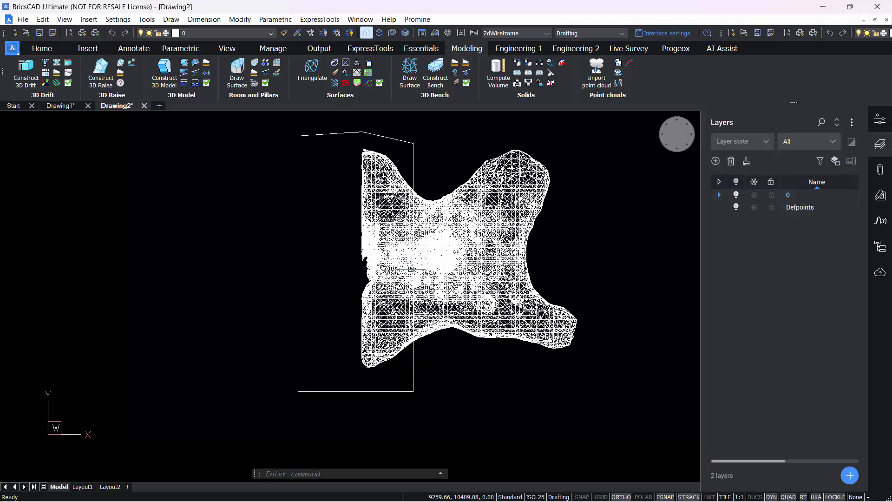
middle_click_drag(371, 381, 583, 247, "shift")
scroll(391, 264, "up", 3)
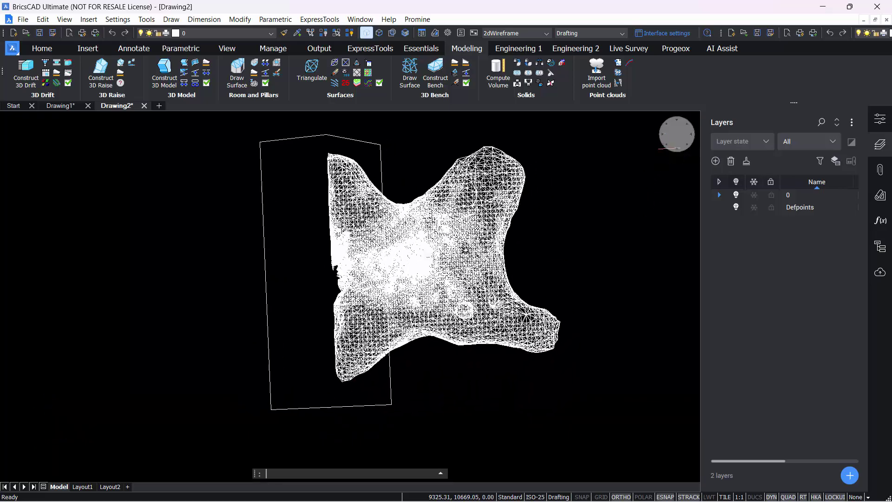
scroll(392, 264, "down", 4)
middle_click_drag(395, 267, 391, 264, "shift")
scroll(350, 207, "up", 3)
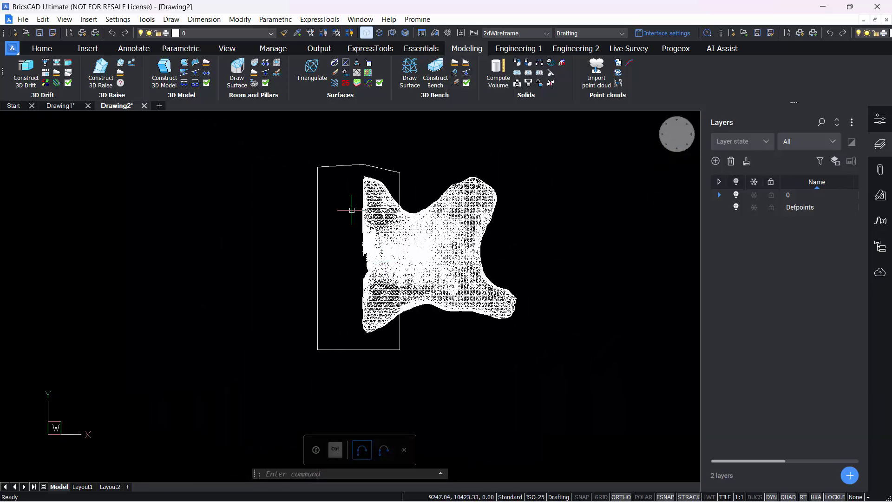
scroll(307, 172, "down", 2)
scroll(301, 168, "up", 2)
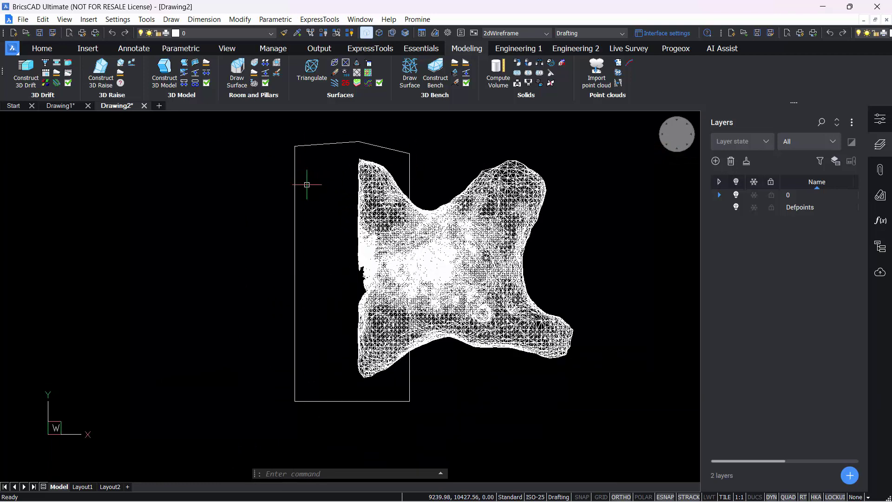
middle_click(398, 150, "shift")
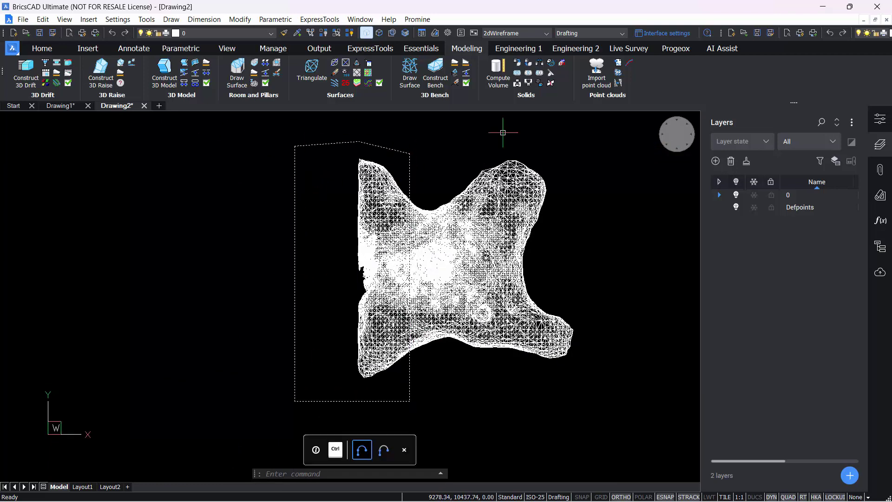
Slice the orebody mesh using the closed polyline as the cutting boundary
left_click(551, 73)
left_click(365, 182)
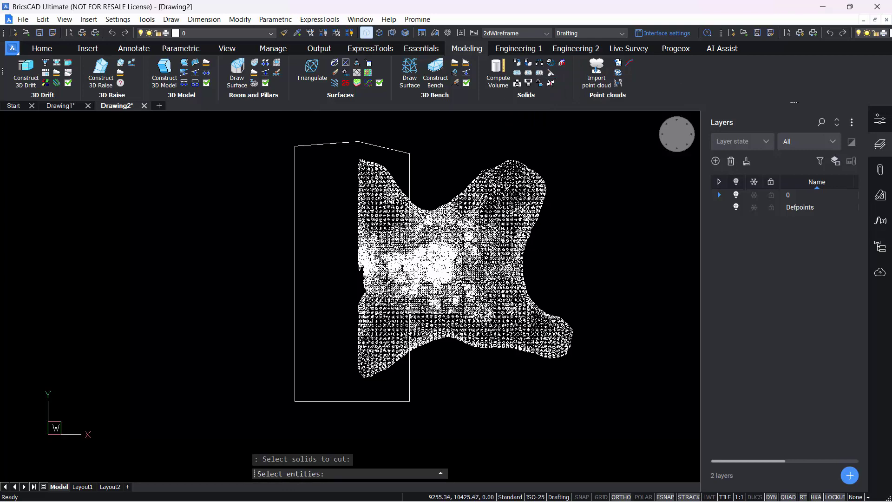
key("Return")
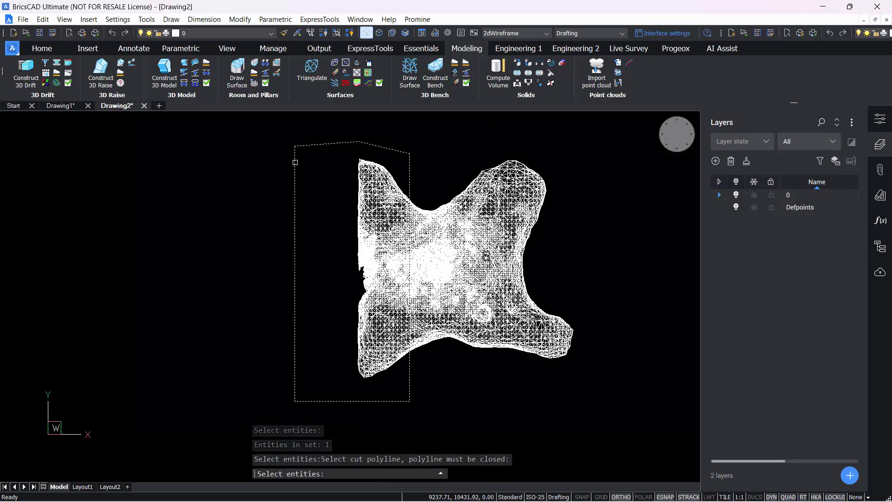
left_click(295, 163)
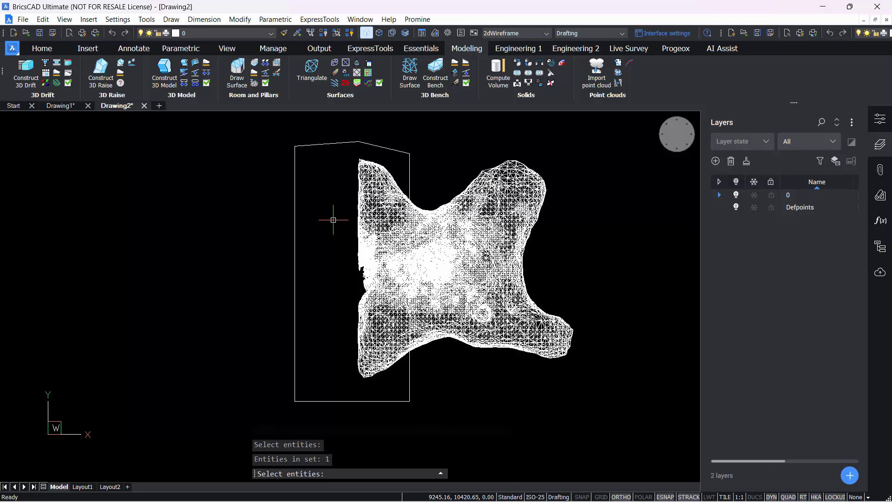
key("Return")
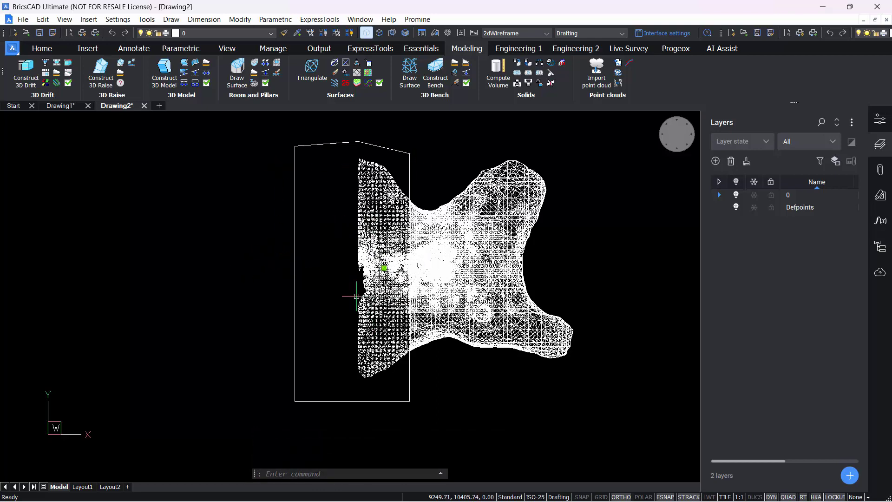
Create a new layer named 'Orebody section' with yellow colour
mouse_move(338, 303)
middle_mouse_down("shift")
mouse_move(347, 266)
mouse_move(342, 308)
middle_mouse_up("shift")
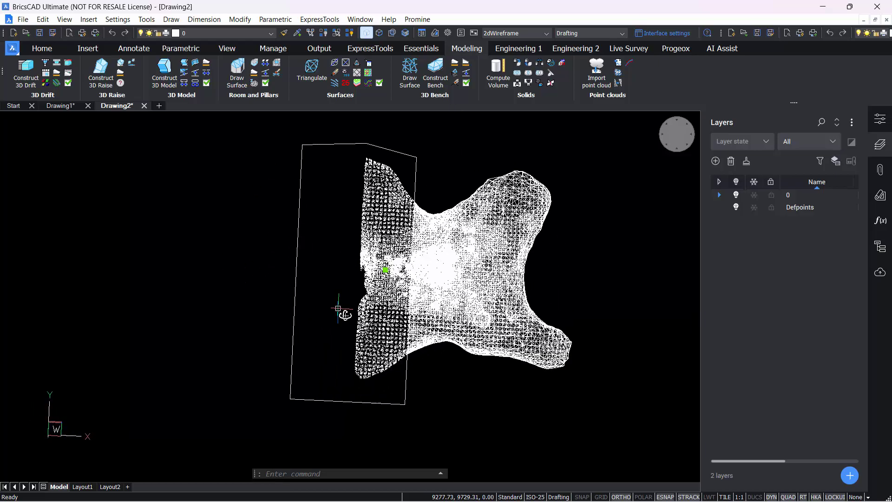
left_click(715, 161)
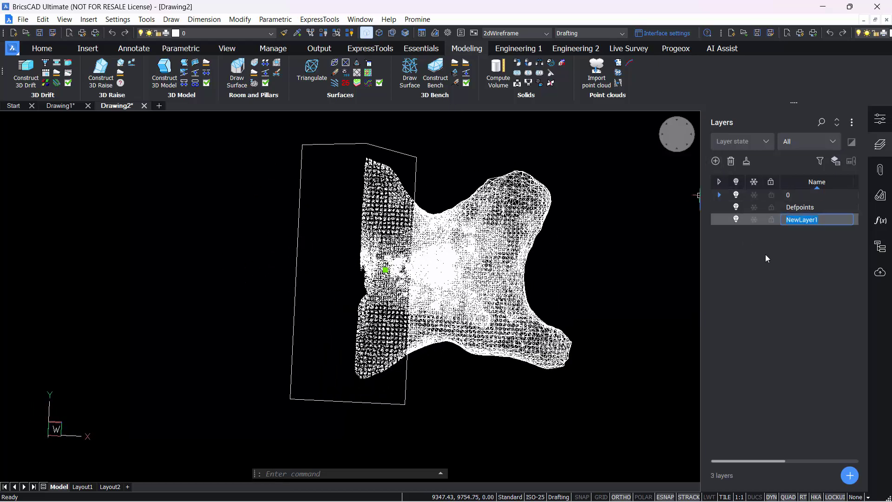
type("Orebody la")
key("BackSpace")
key("BackSpace")
type("section")
key("Return")
left_click_drag(777, 461, 801, 448)
left_click(817, 219)
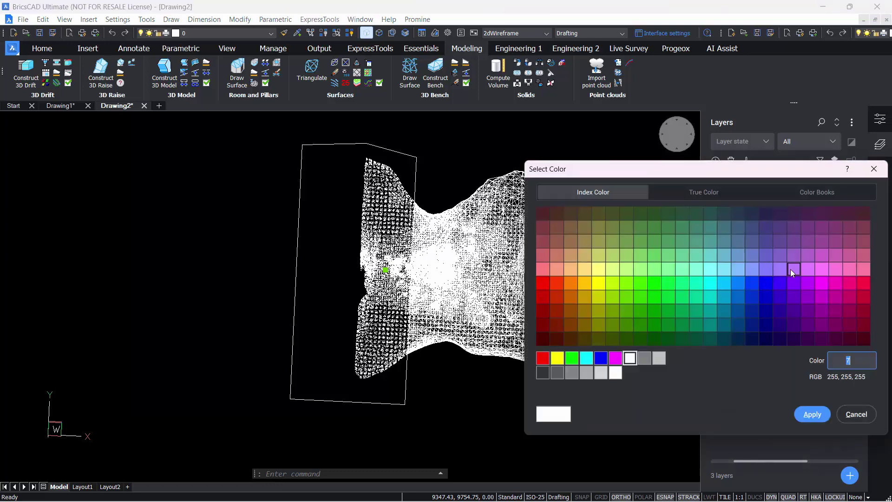
left_click(560, 361)
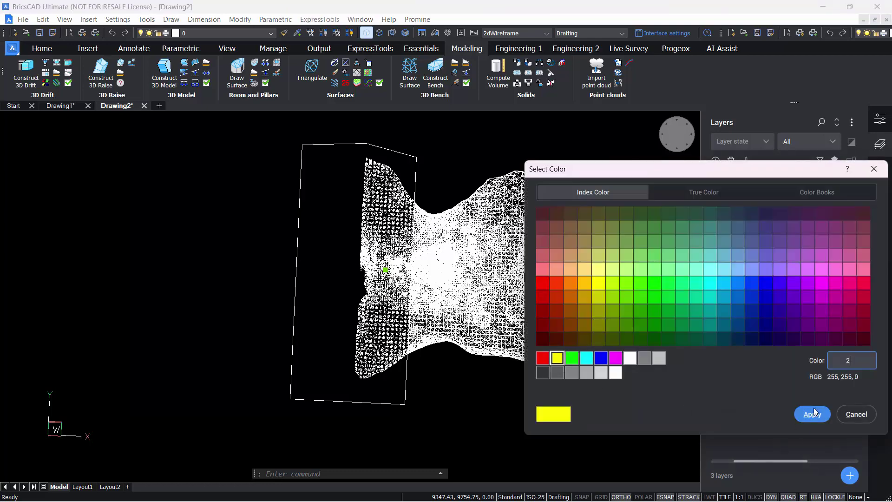
left_click(813, 413)
Move the sliced strip onto the Orebody section layer in Properties
key("ctrl+1")
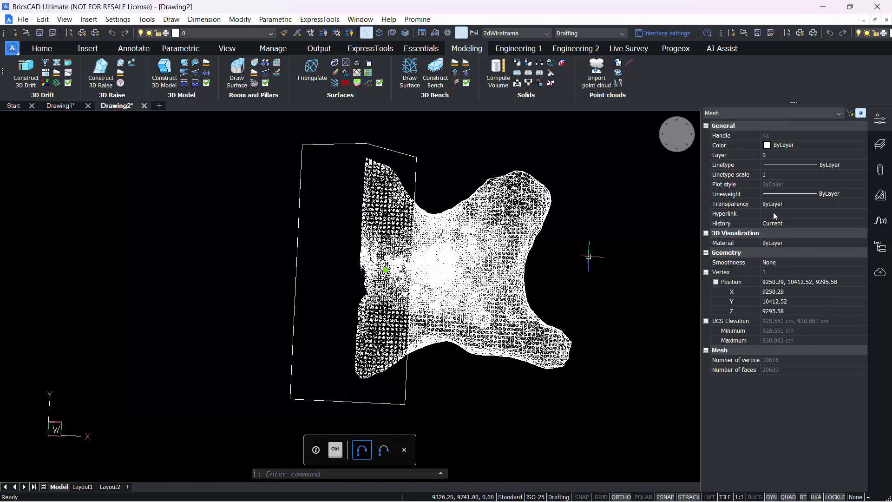
left_click(776, 157)
left_click(776, 157)
left_click(793, 186)
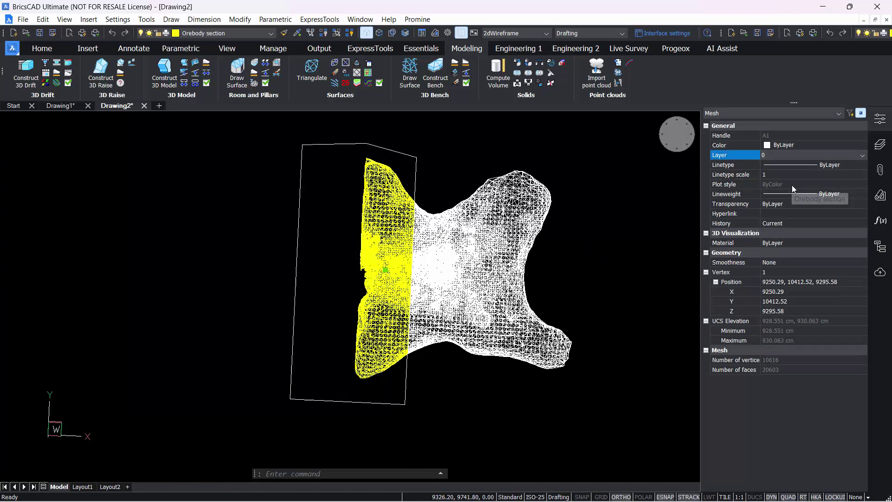
key("Escape")
middle_click_drag(353, 326, 381, 355, "shift")
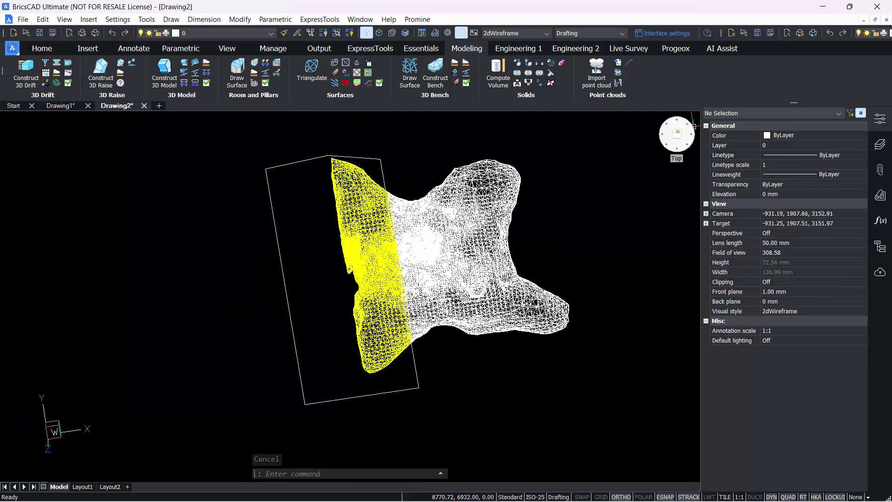
scroll(286, 237, "up", 3)
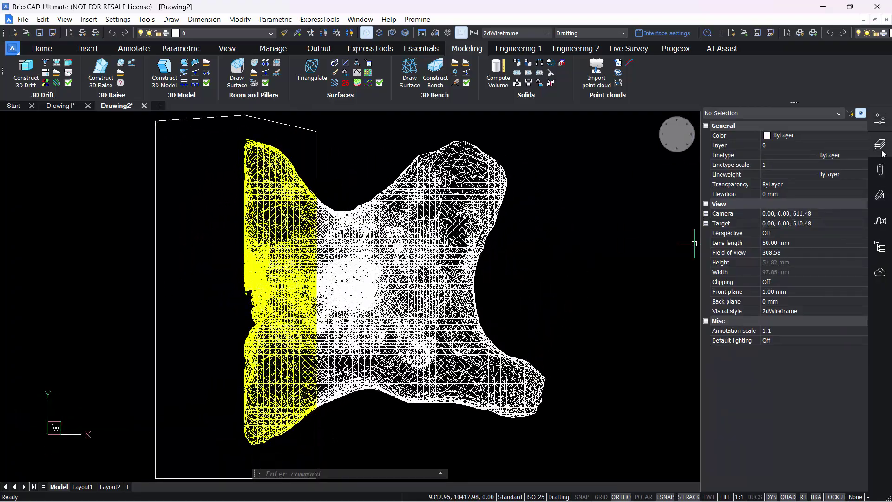
Make Orebody section the current layer and turn off layer 0
left_click(880, 144)
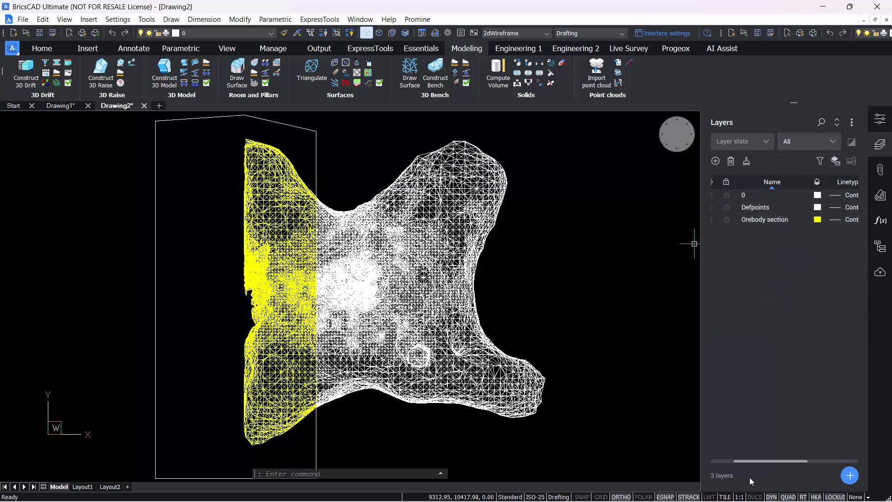
left_click_drag(759, 462, 735, 462)
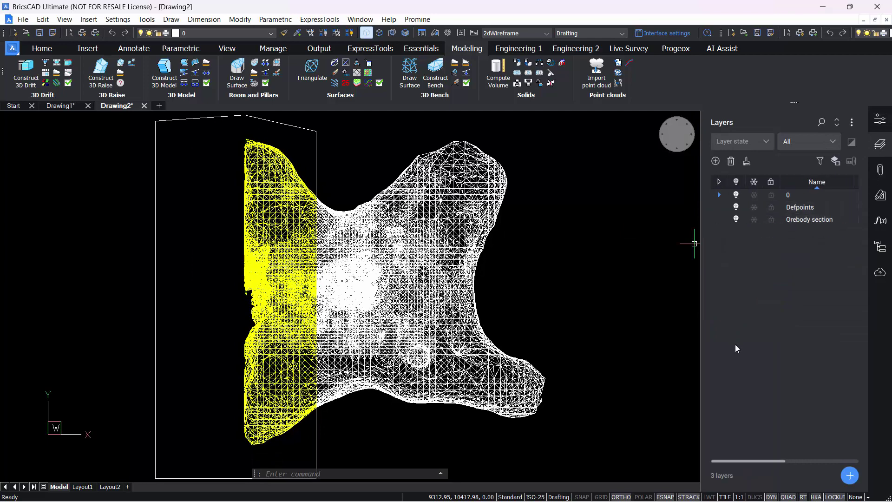
left_click(724, 219)
left_click(735, 195)
middle_click_drag(288, 242, 516, 116, "shift")
scroll(251, 256, "up", 5)
Switch to the Realistic visual style and close the holes in the yellow slice
left_click(515, 33)
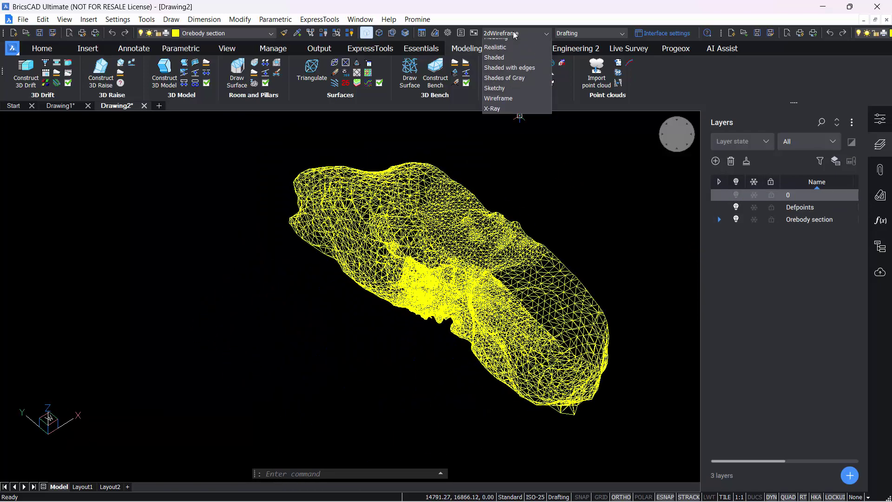
left_click(520, 84)
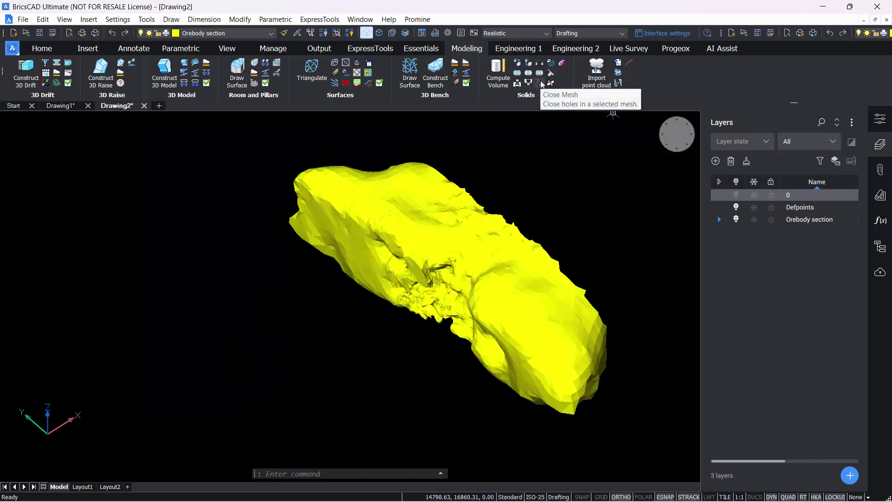
left_click(540, 83)
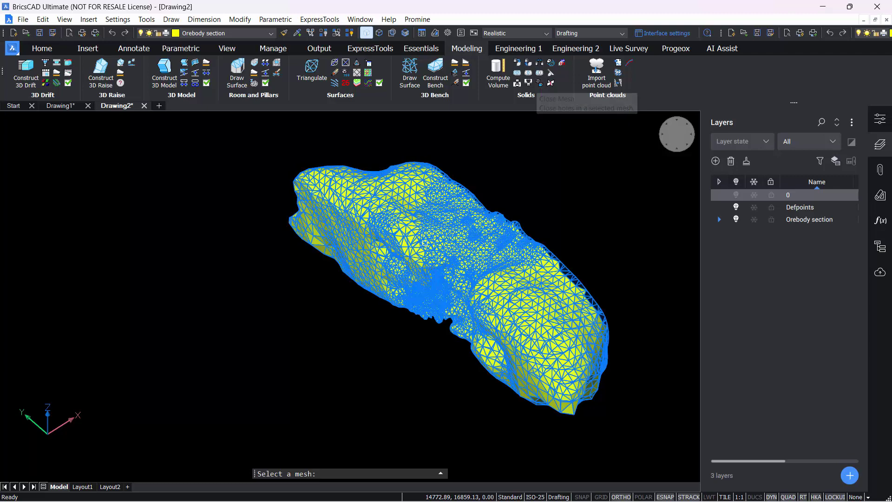
left_click(426, 243)
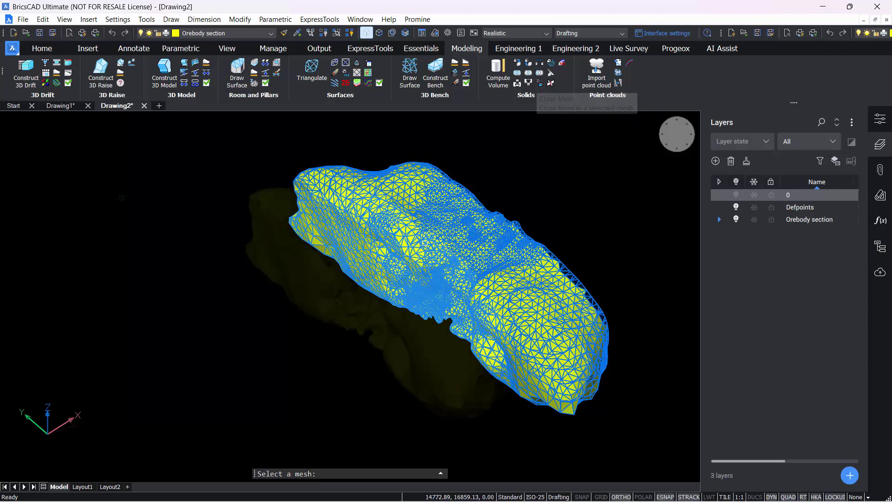
left_click(23, 21)
left_click(338, 345)
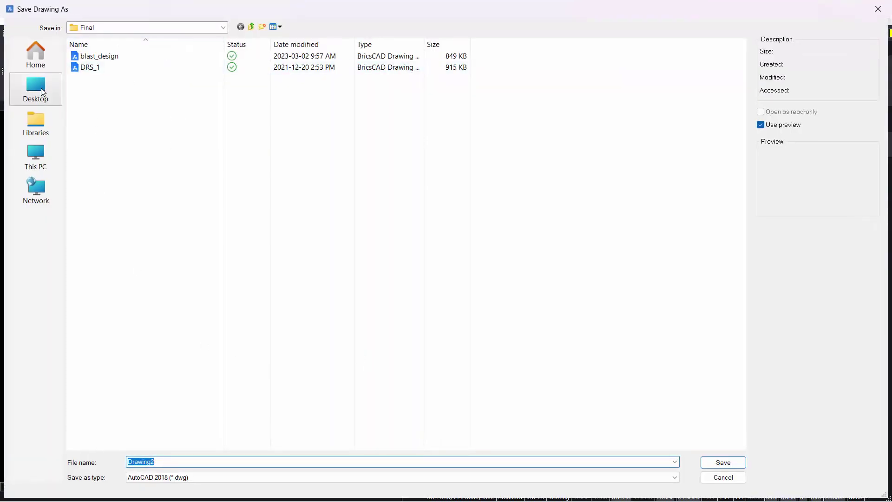
left_click(172, 477)
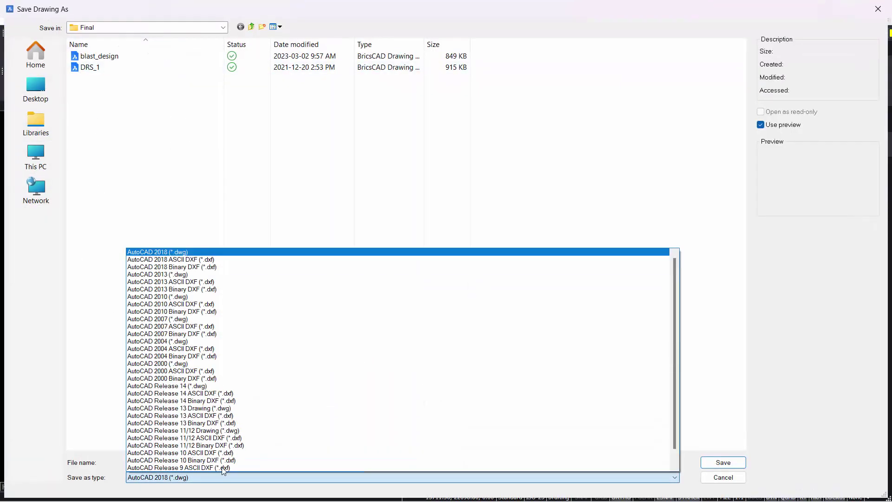
left_click(191, 267)
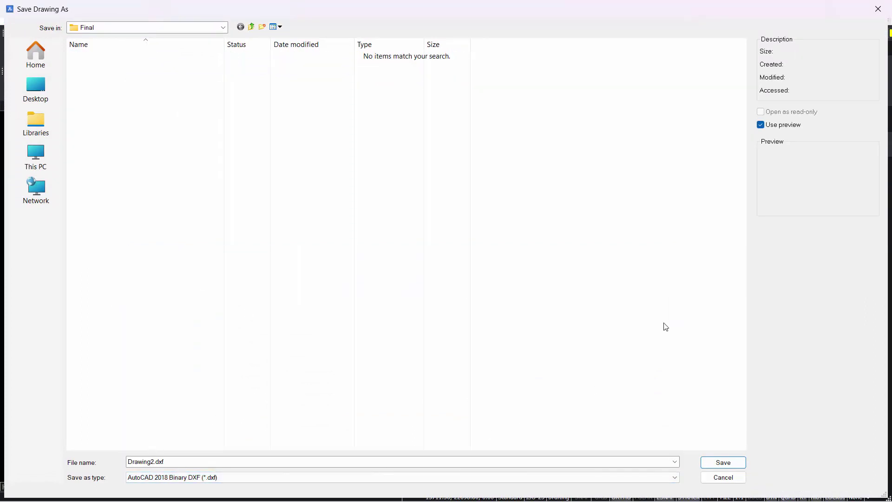
left_click(718, 477)
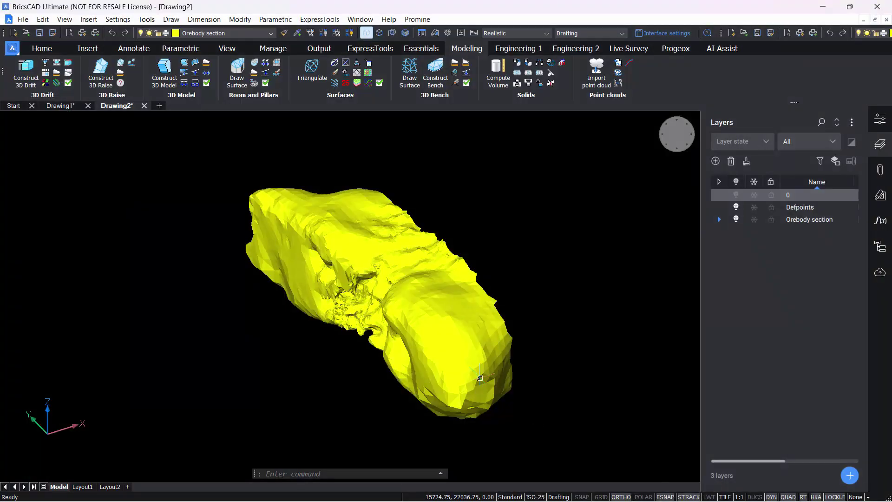
middle_click_drag(568, 269, 543, 279, "shift")
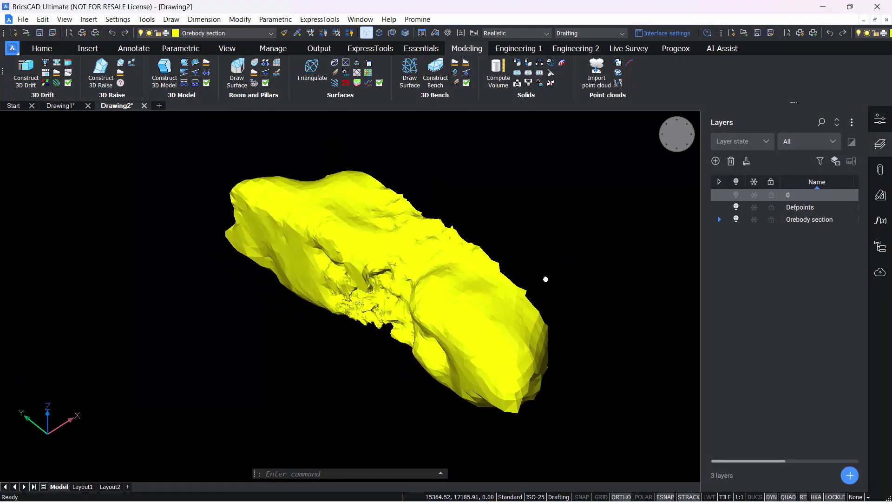